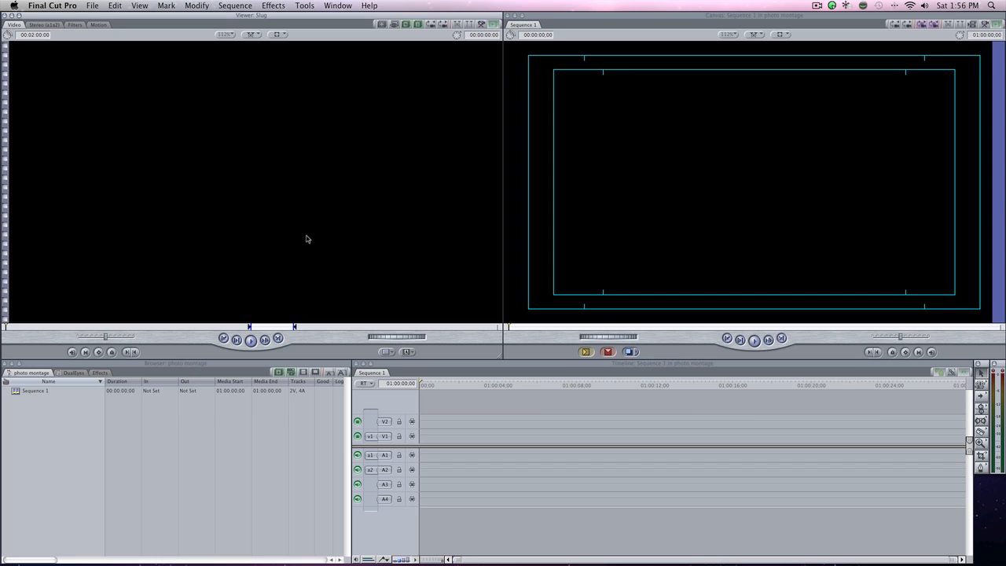
Show the available effects and expand the Photo Montage bin inside Video Generators.
click(46, 423)
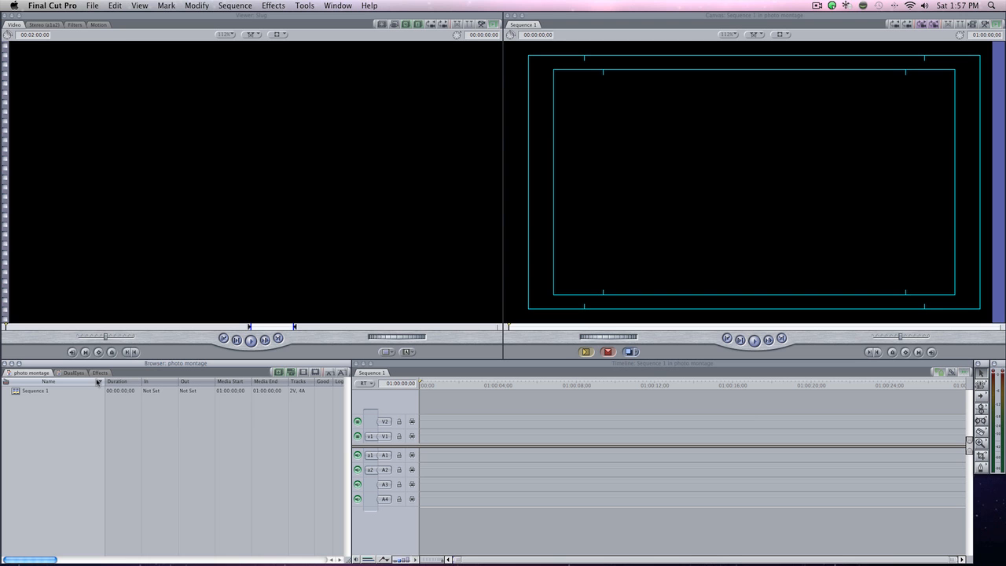
click(100, 373)
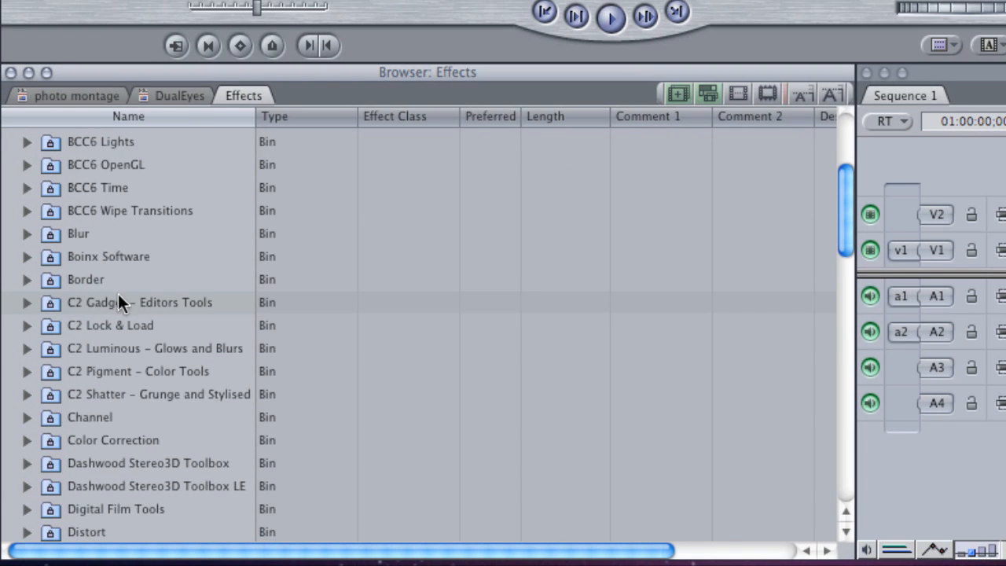
scroll(97, 273, down, 8)
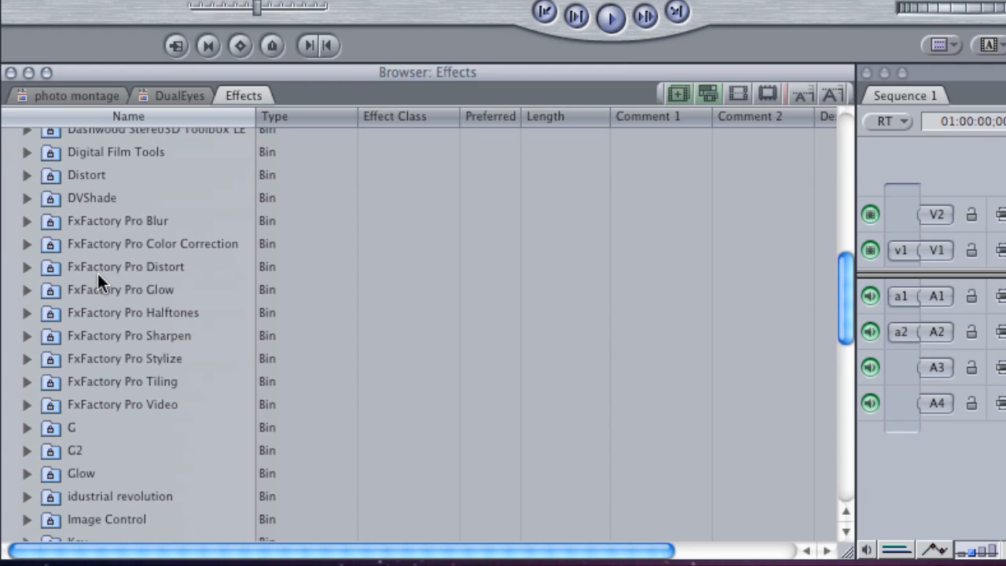
scroll(98, 275, down, 8)
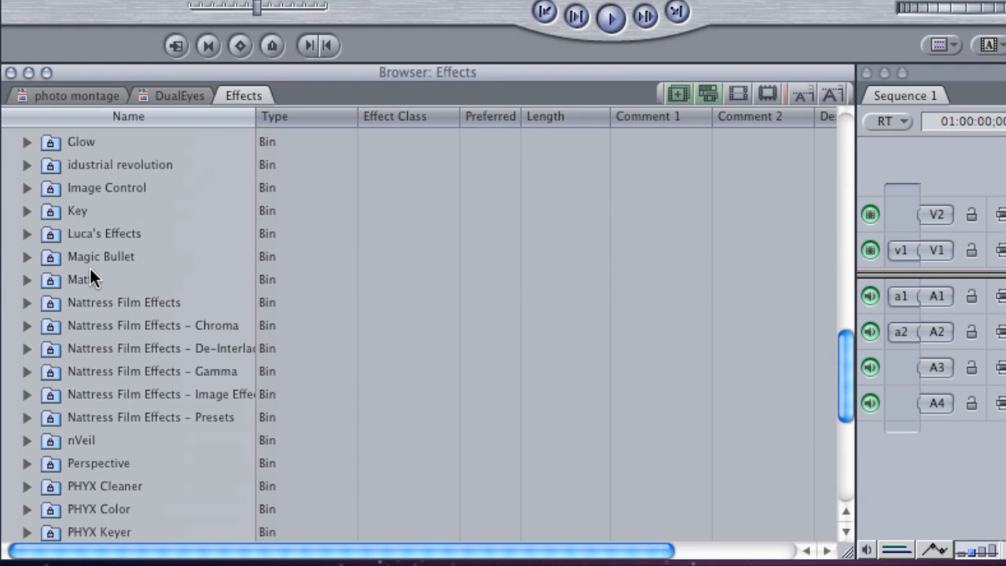
scroll(89, 271, down, 4)
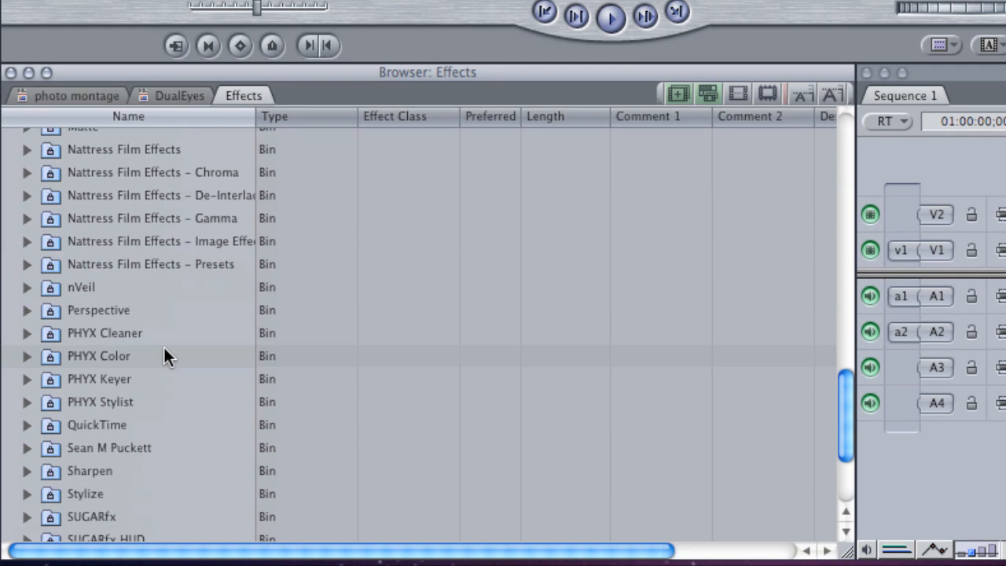
scroll(150, 323, down, 4)
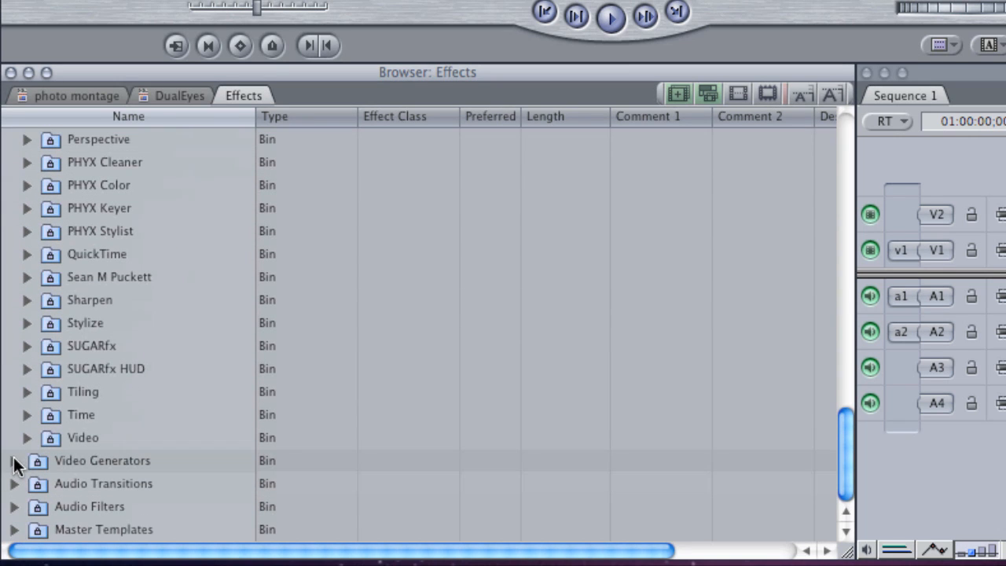
scroll(170, 308, down, 10)
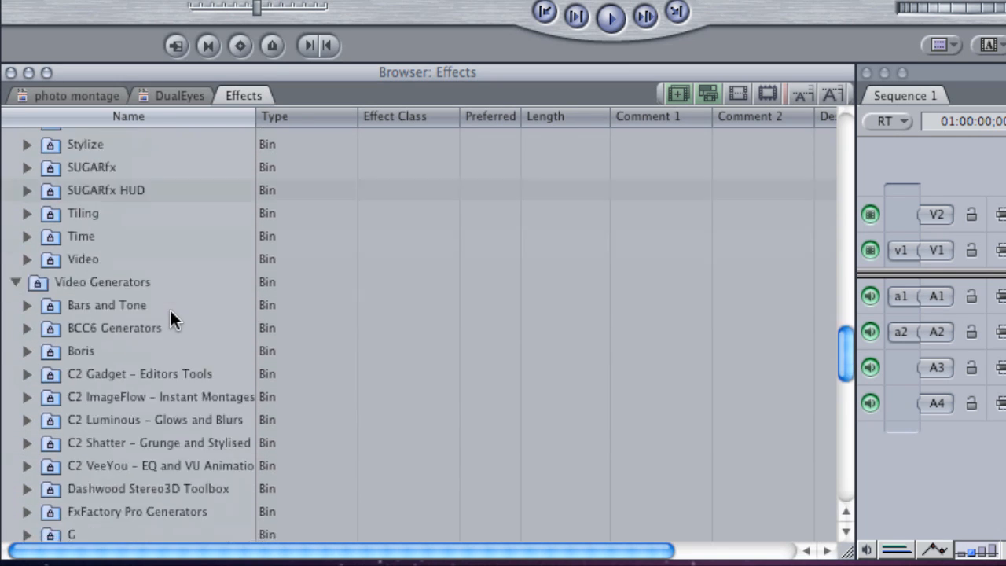
scroll(171, 367, down, 4)
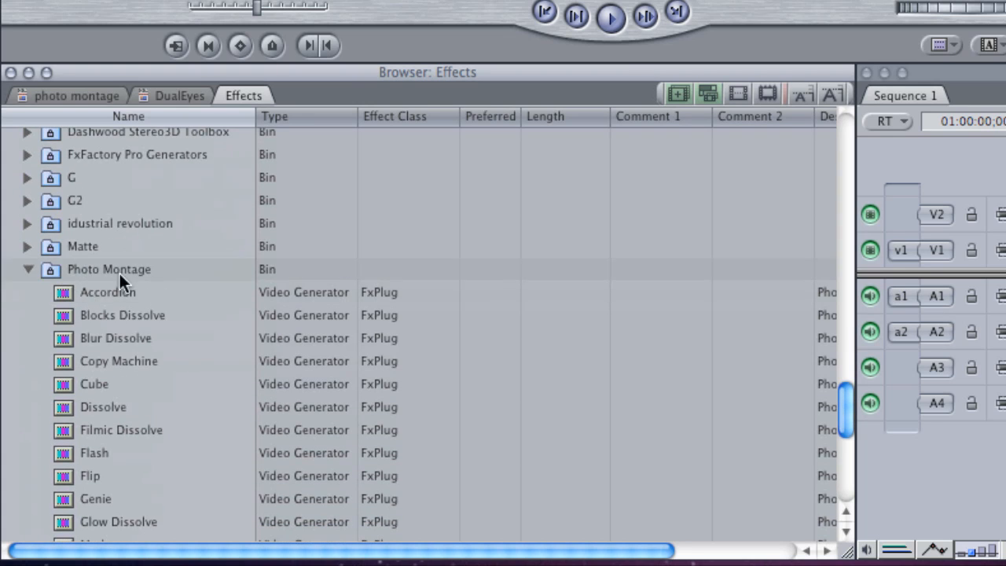
scroll(188, 280, down, 3)
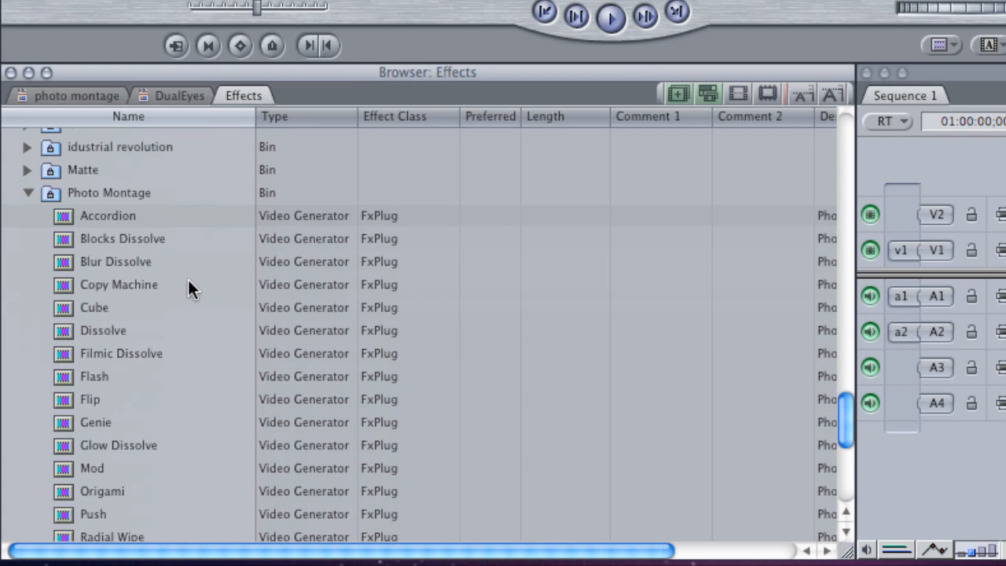
Examine the generators listed in the Photo Montage bin, from Accordion through Zoom.
scroll(188, 280, down, 1)
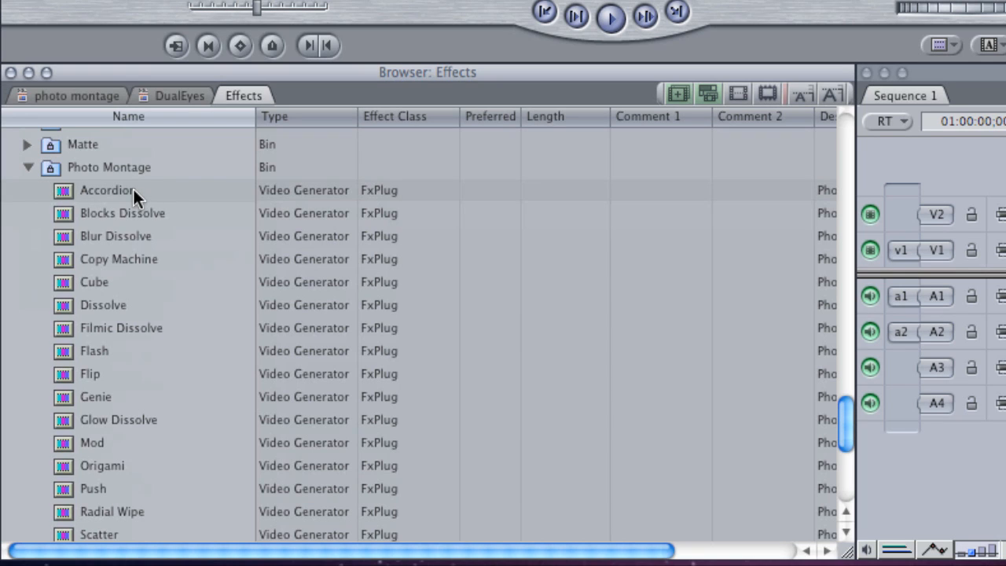
click(118, 330)
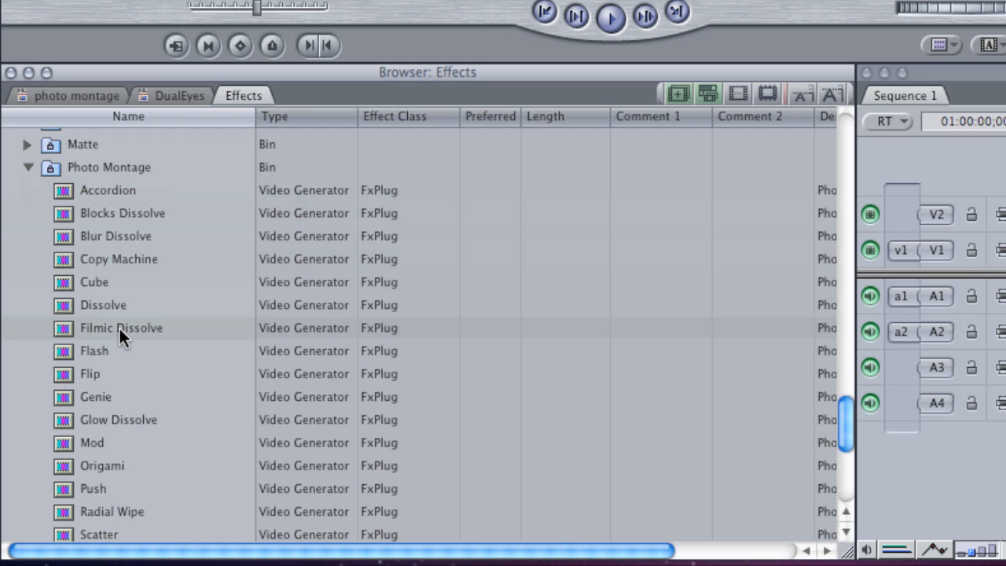
scroll(119, 326, down, 5)
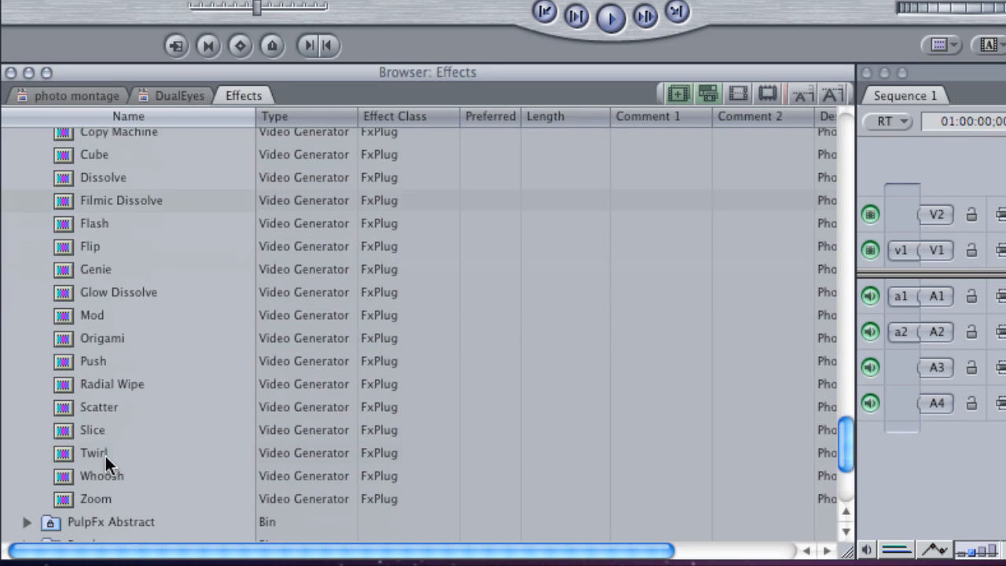
click(105, 456)
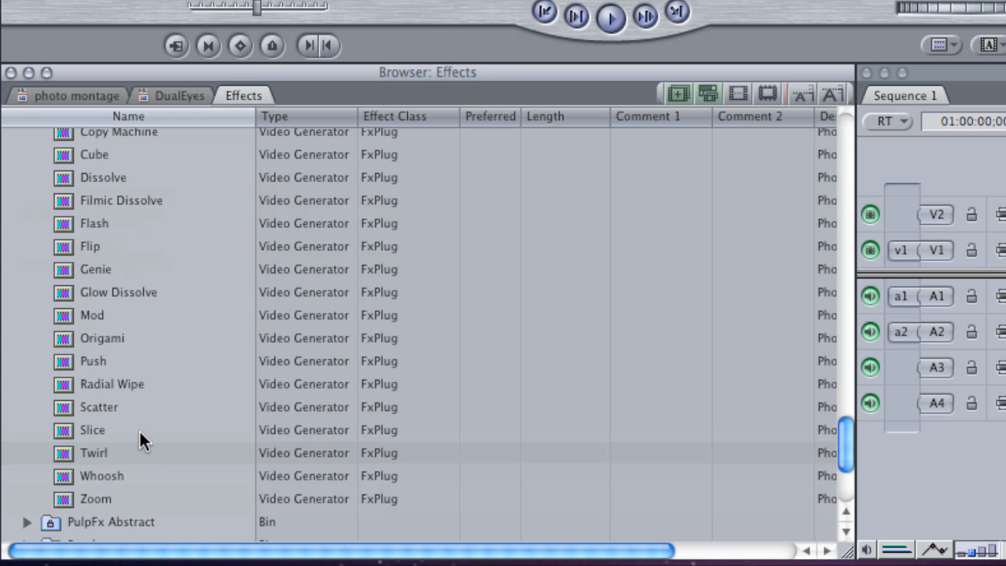
click(141, 416)
scroll(141, 416, up, 1)
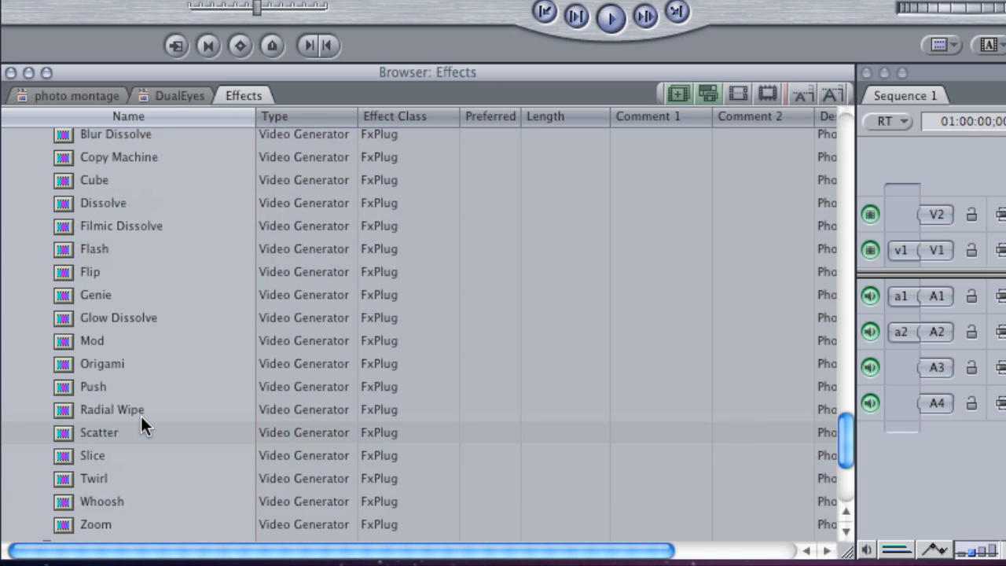
click(145, 413)
scroll(147, 419, up, 2)
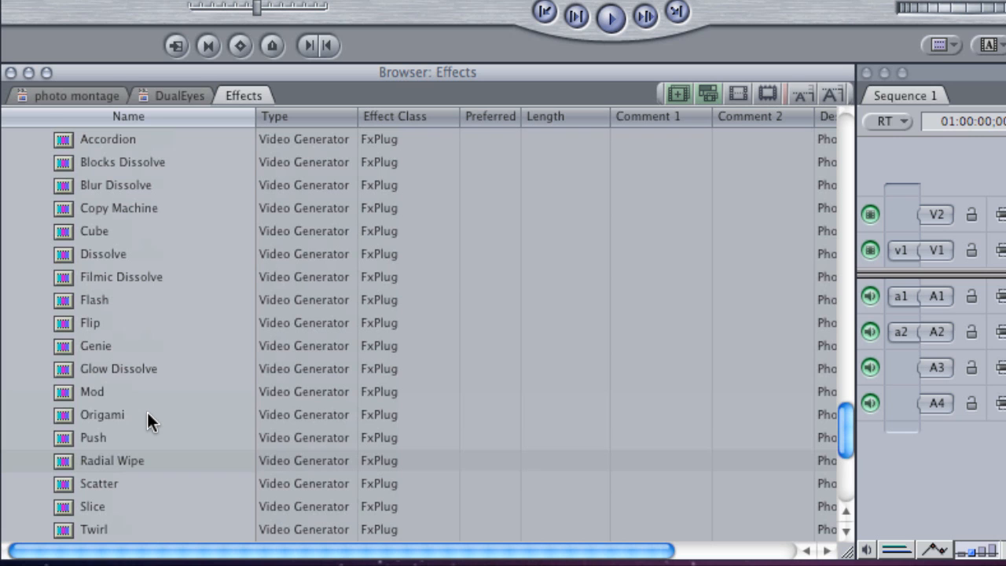
scroll(147, 422, up, 1)
Load the Accordion generator from the Photo Montage bin into the Viewer and show its parameter controls.
click(68, 160)
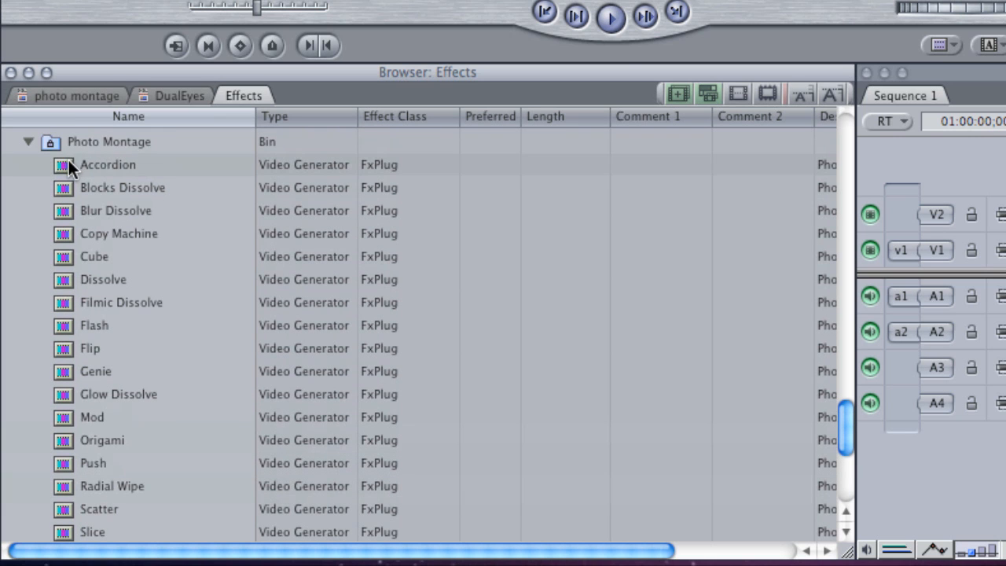
double_click(79, 164)
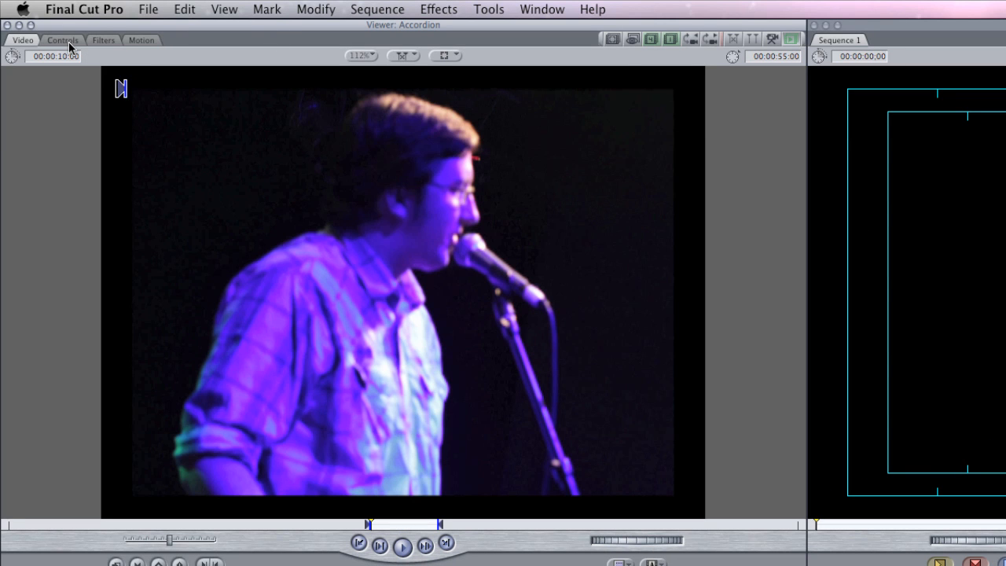
click(65, 41)
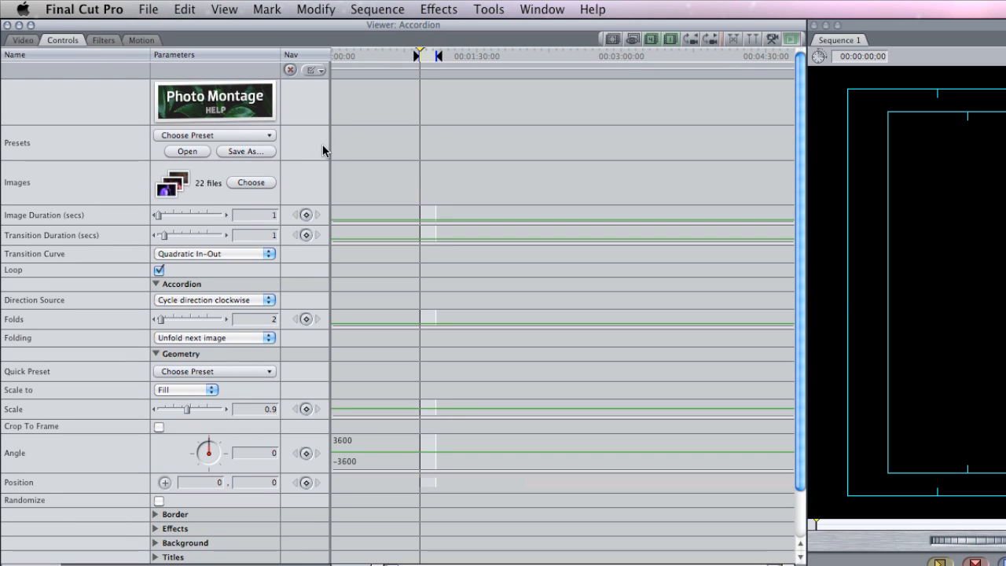
Open the Photo Montage help in the browser and look through the Accordion plug-in's quick start and parameter descriptions.
click(239, 102)
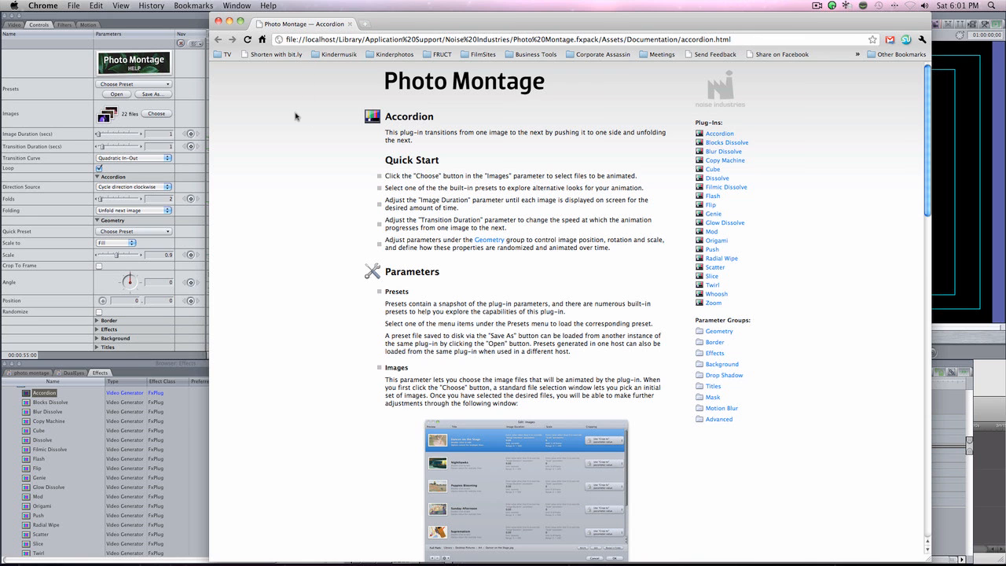
scroll(320, 140, down, 3)
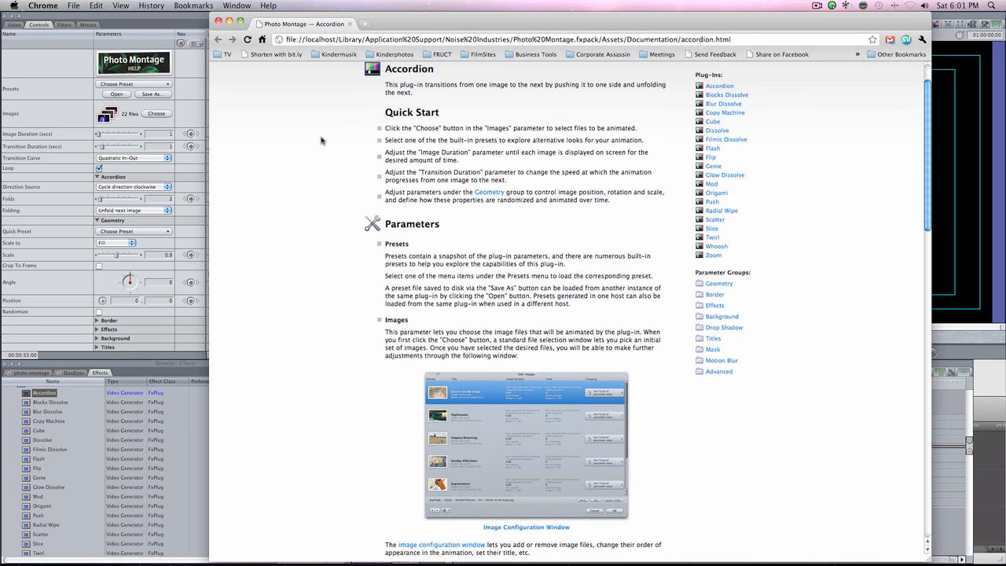
scroll(321, 140, down, 5)
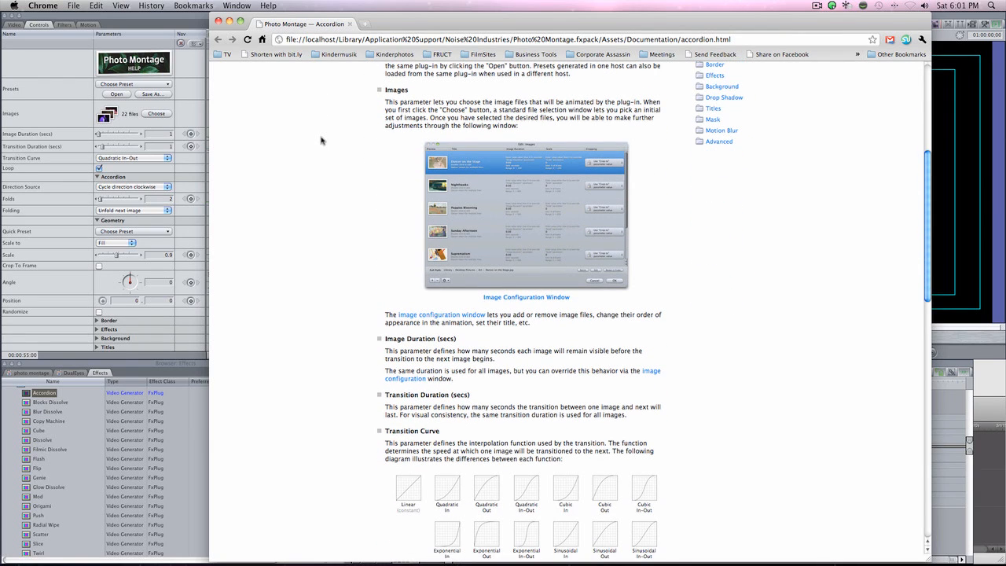
scroll(321, 140, up, 8)
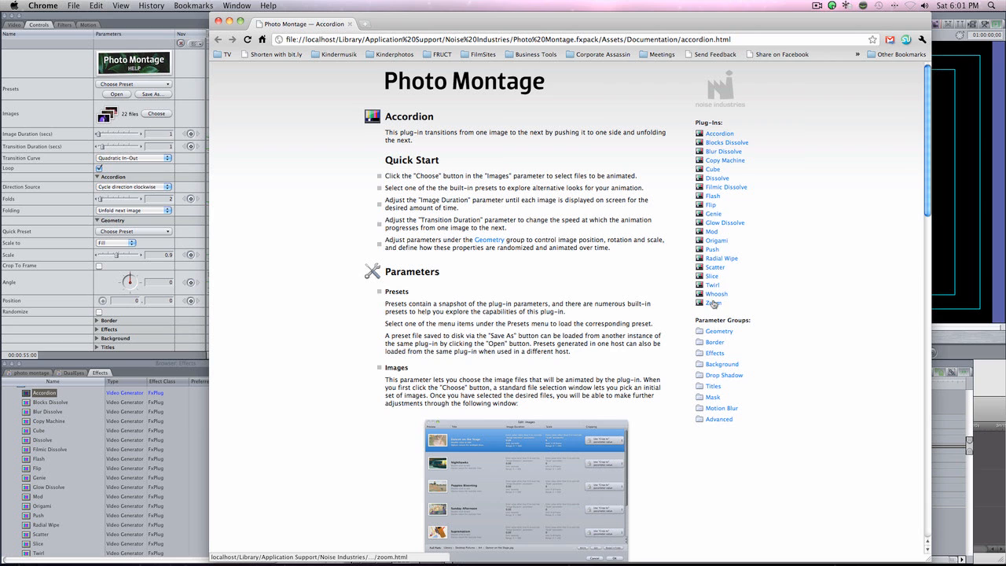
View the help pages for the Cube and Flip plug-ins and close the documentation.
click(712, 171)
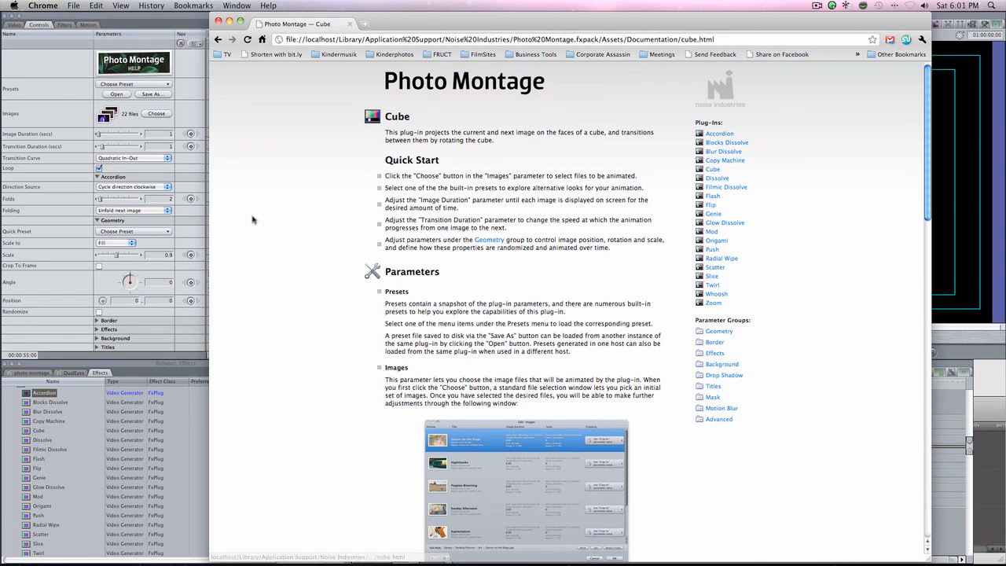
click(711, 206)
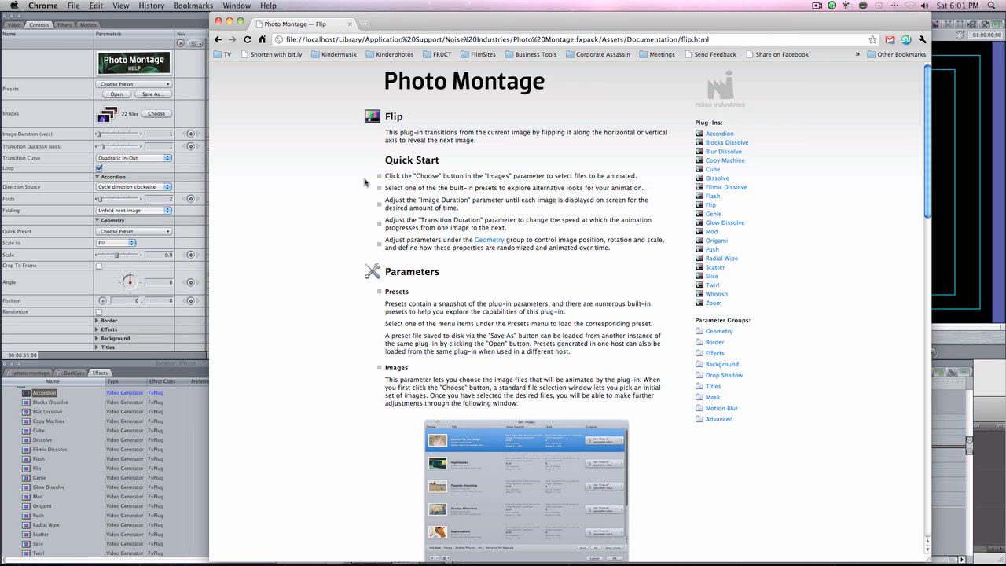
key(super+w)
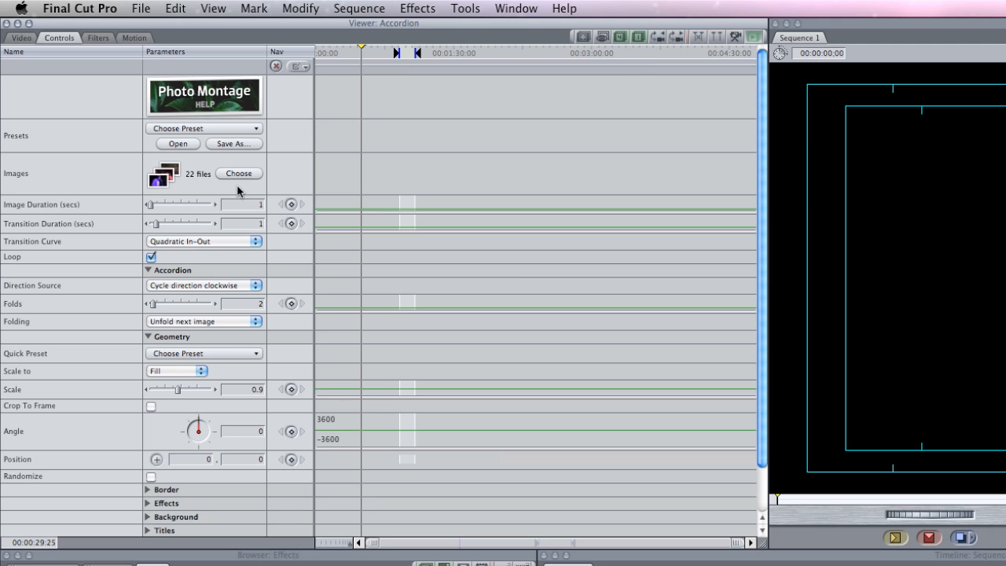
Open the Accordion generator's image list for editing and look through the images it contains.
click(157, 115)
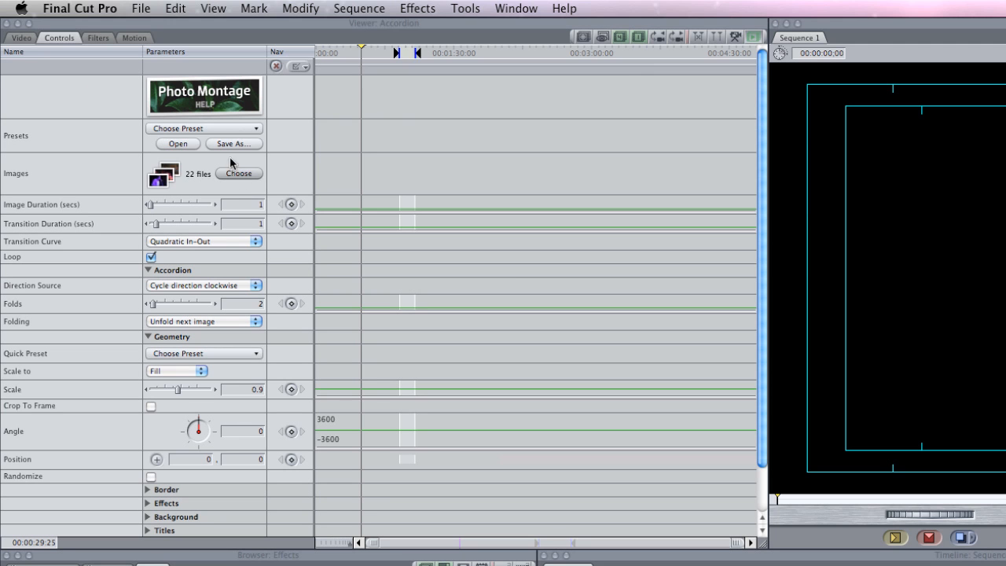
click(169, 184)
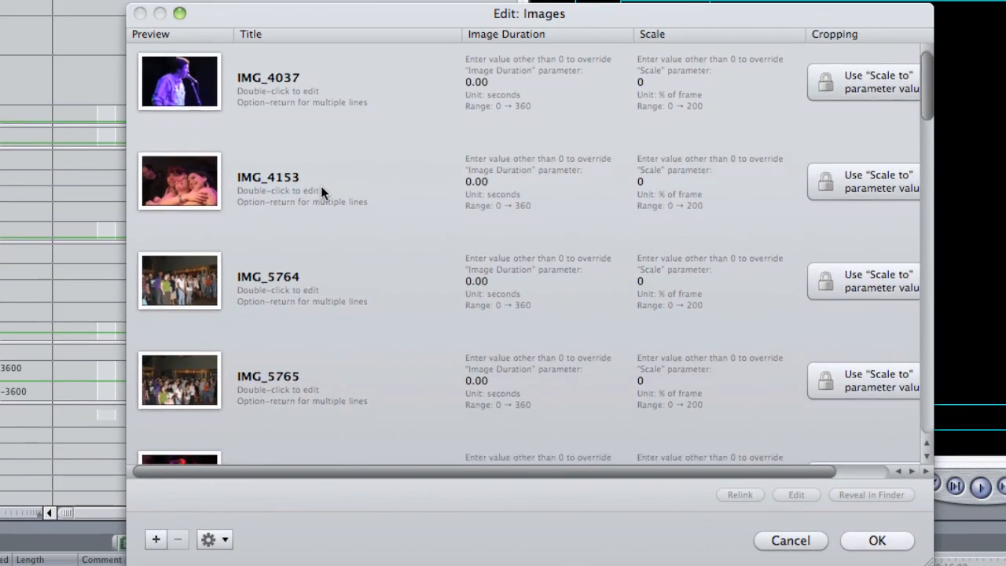
scroll(591, 263, down, 5)
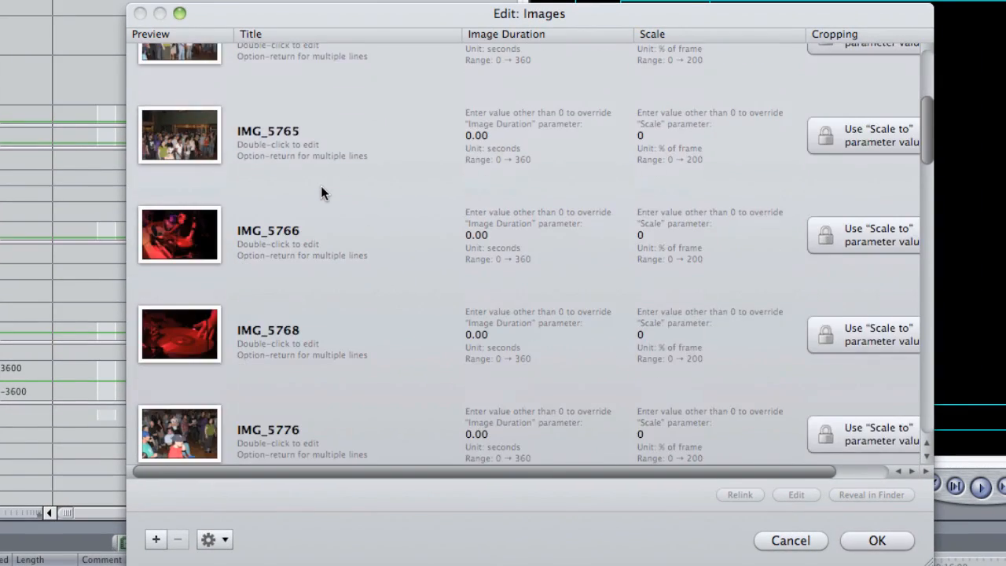
scroll(321, 189, down, 15)
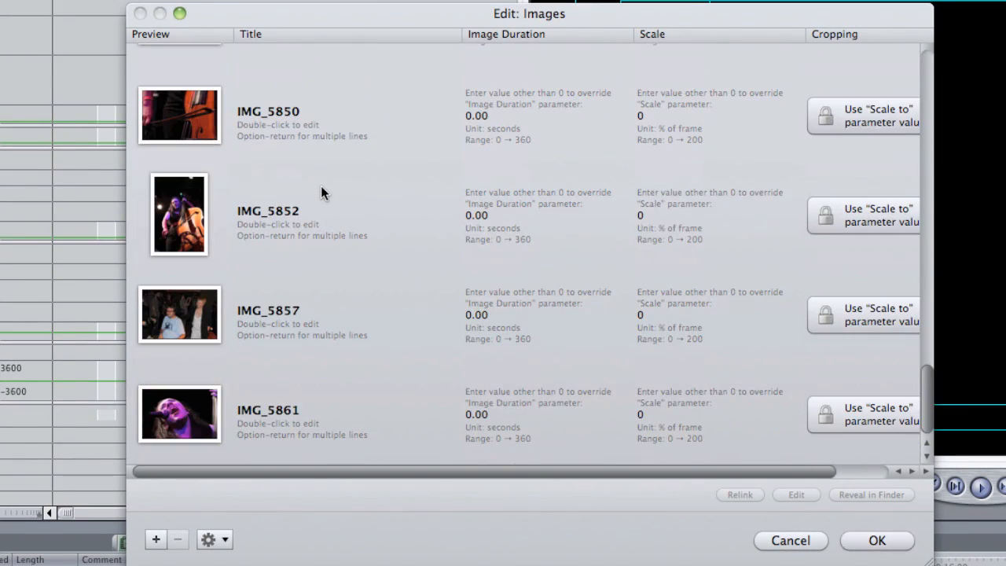
scroll(320, 192, up, 10)
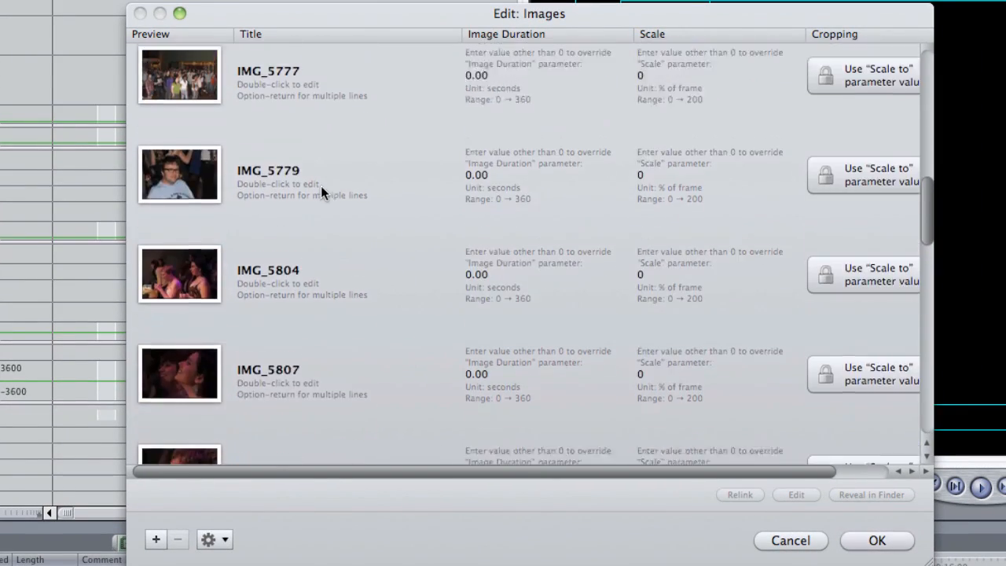
scroll(320, 188, up, 5)
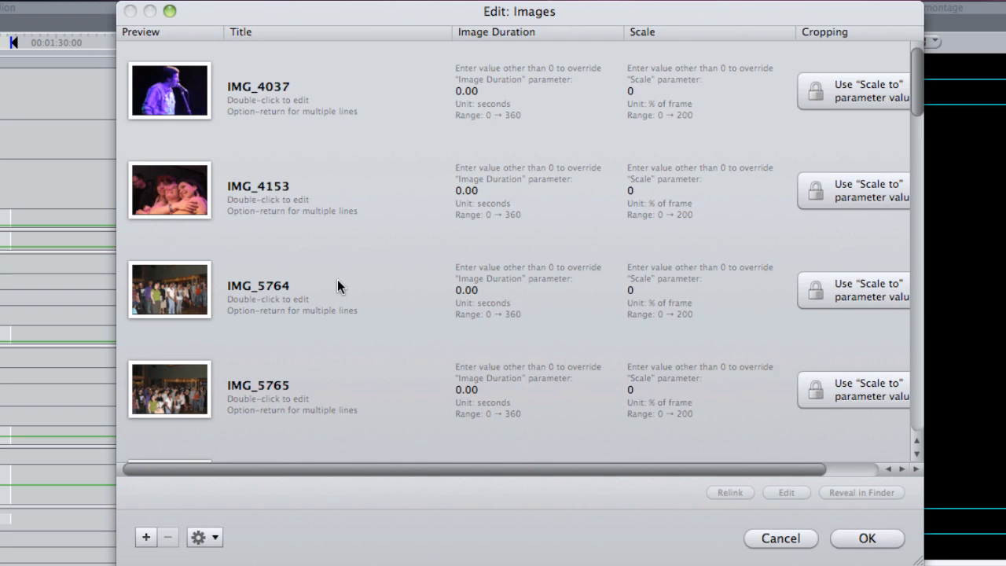
Reorder the image list, moving IMG_4153 down to just before IMG_5766 and IMG_5776 between IMG_5766 and IMG_5768.
scroll(337, 286, down, 10)
scroll(337, 286, up, 10)
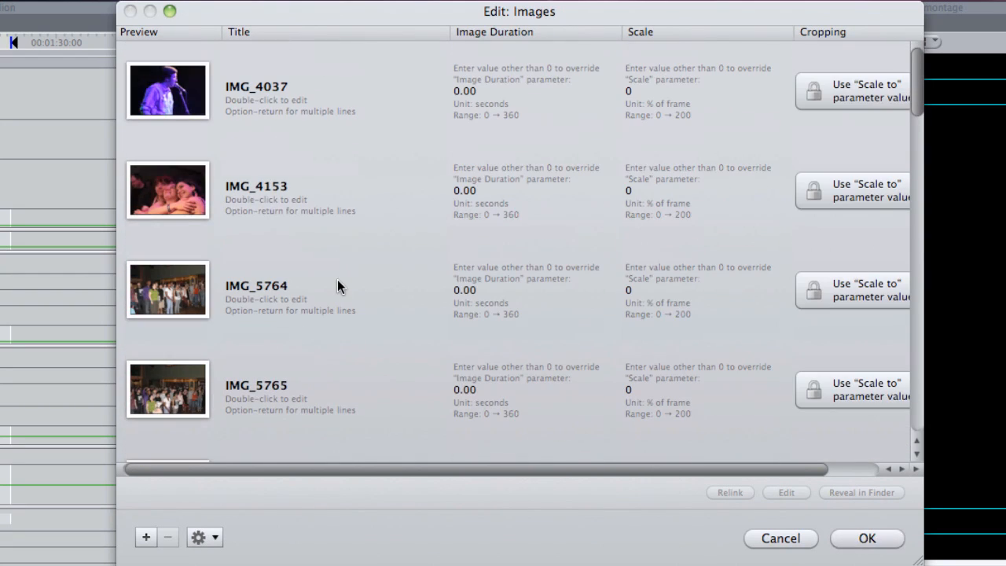
drag(336, 186, 385, 212)
scroll(348, 256, down, 5)
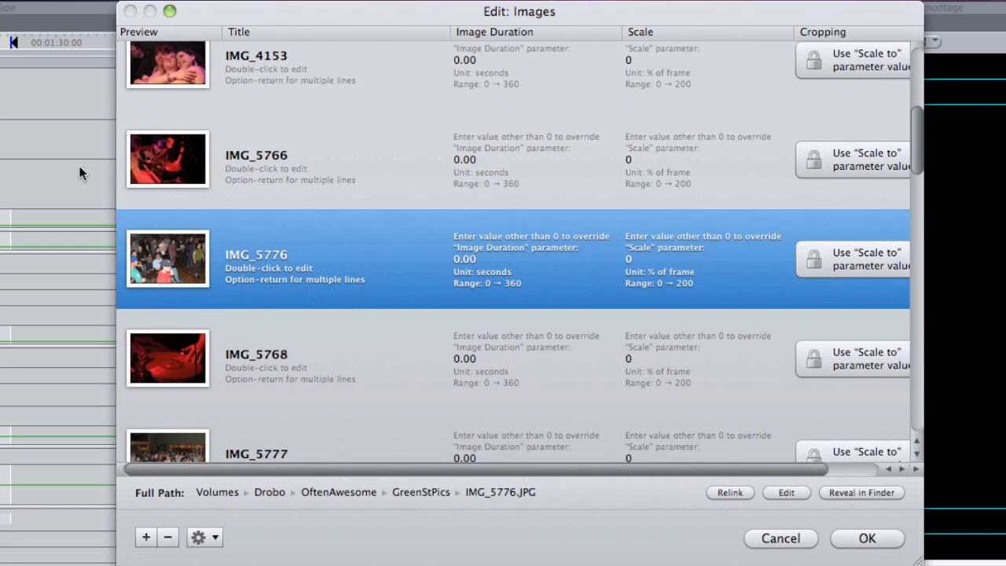
Move IMG_5809 further down the image list, placing it between IMG_5843 and IMG_5850.
scroll(371, 320, down, 5)
scroll(355, 228, down, 4)
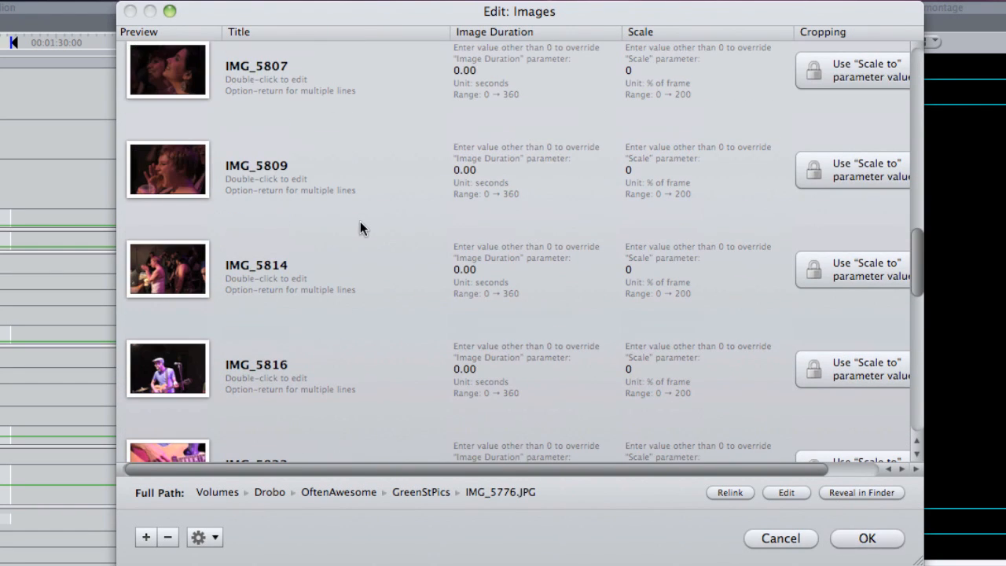
drag(342, 177, 338, 197)
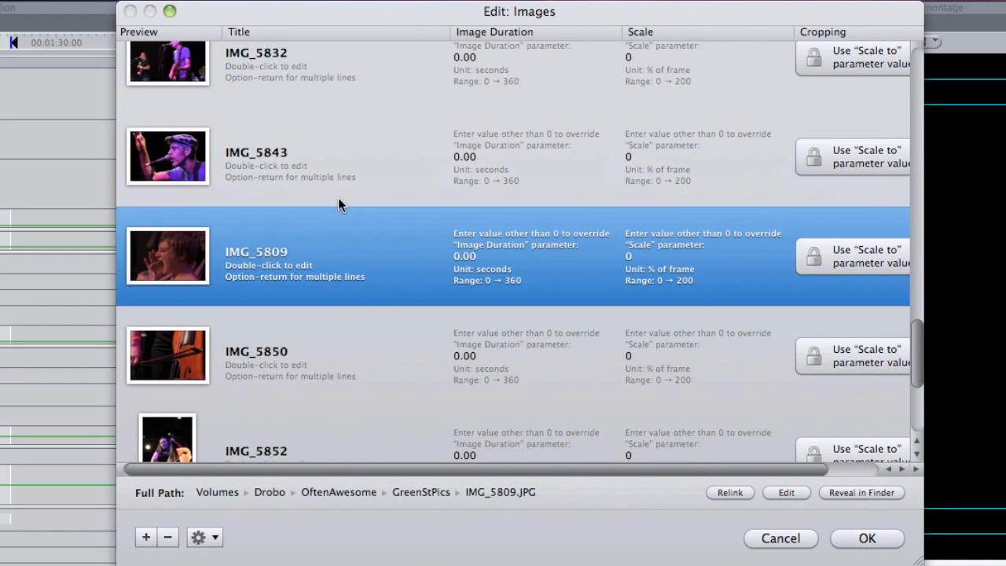
scroll(331, 308, up, 10)
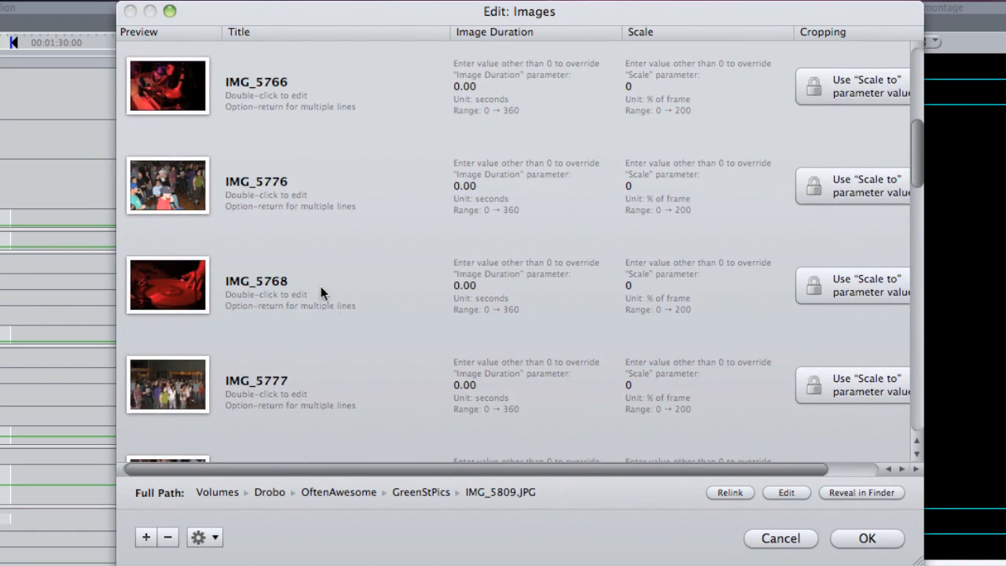
Move IMG_5765 further down the image list, placing it between IMG_5852 and IMG_5857.
scroll(338, 180, up, 5)
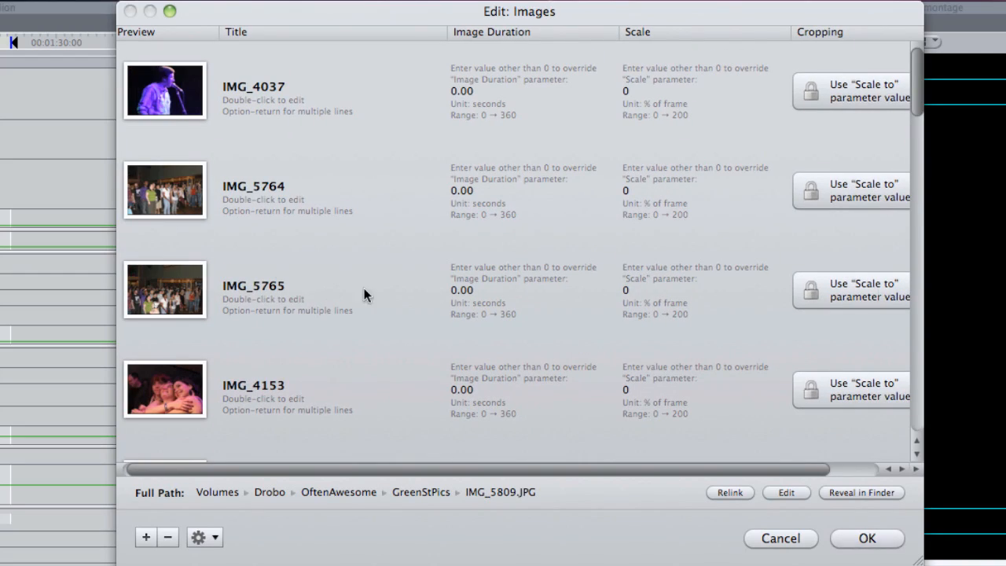
drag(364, 290, 336, 357)
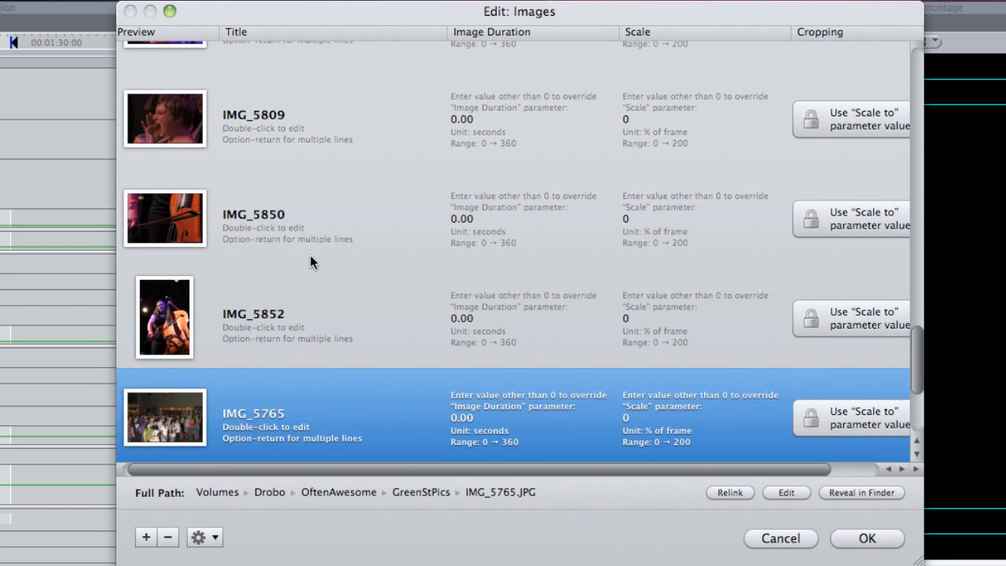
Change the title of the first image, IMG_4037, to "MC".
scroll(311, 253, up, 15)
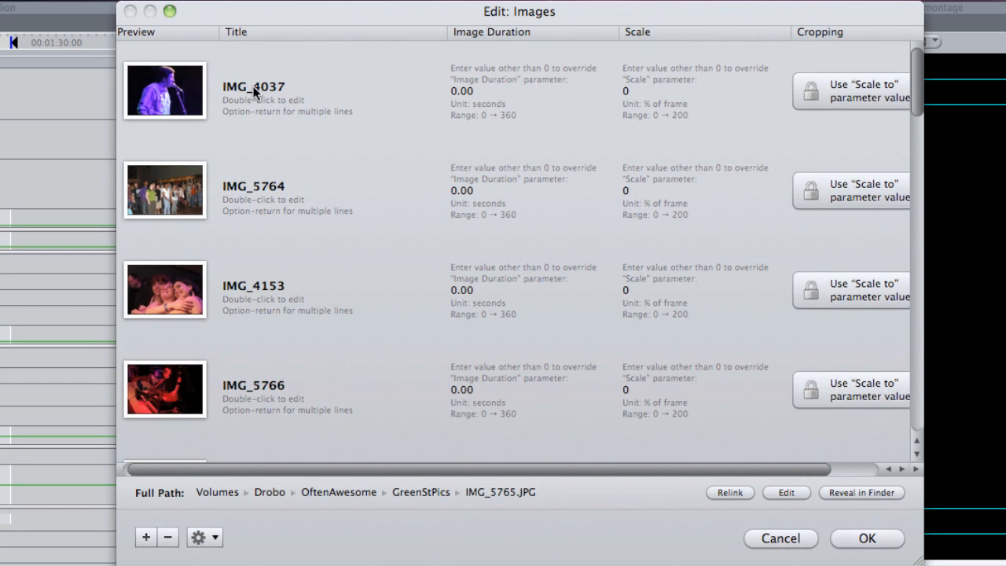
click(253, 91)
double_click(273, 89)
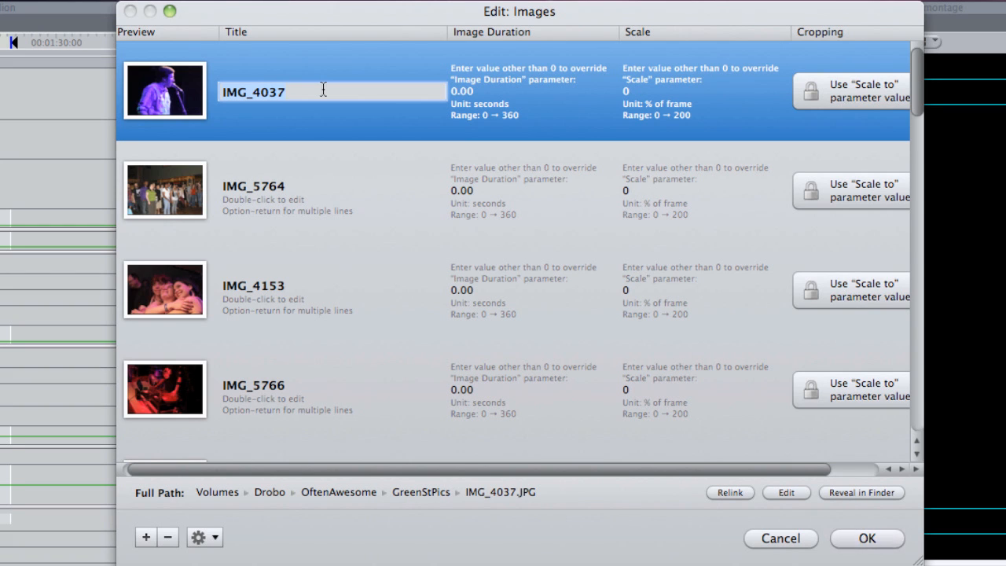
text(MC)
key(Return)
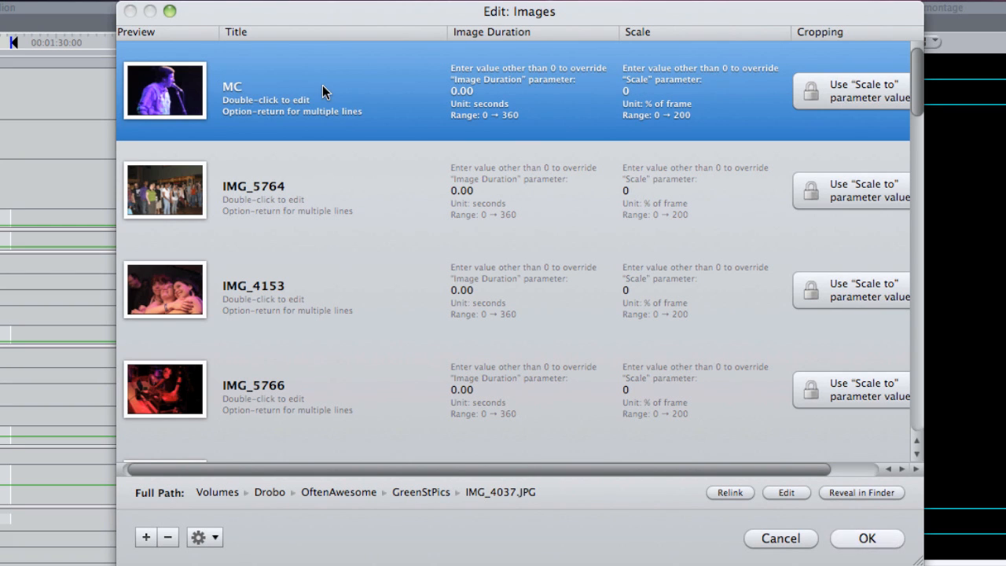
Override the image duration of IMG_5764 with 3 seconds and its scale with 150% of frame.
double_click(469, 93)
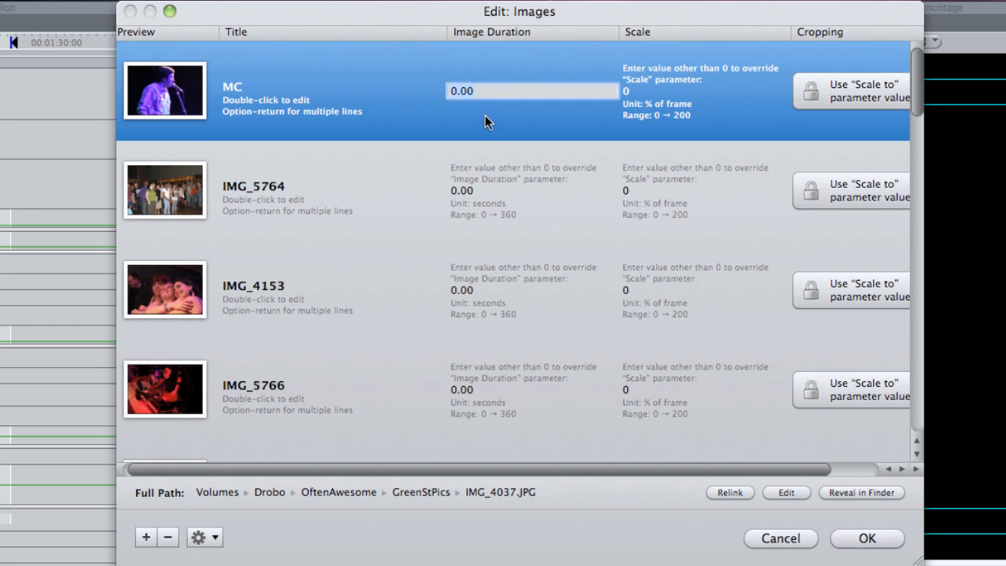
click(416, 197)
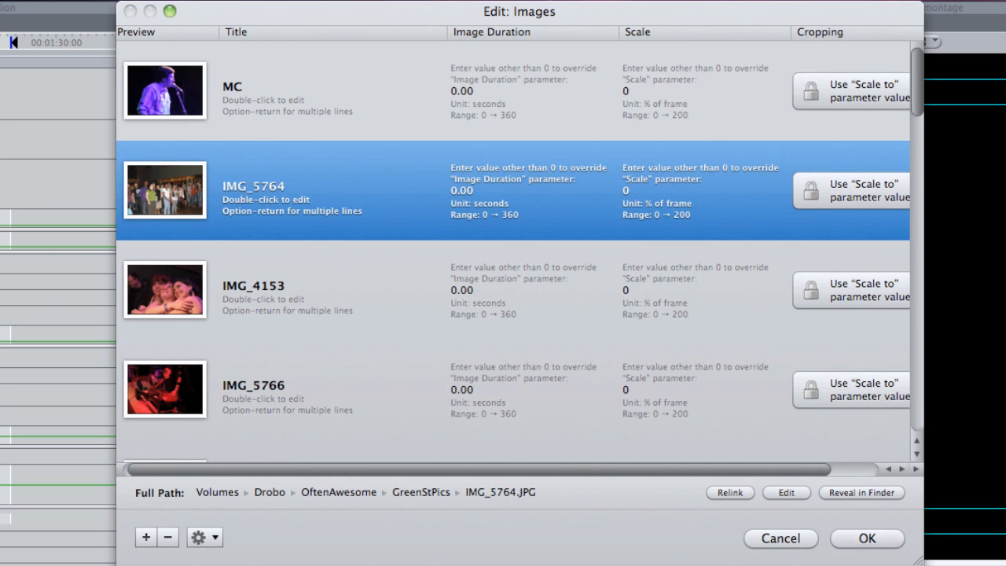
double_click(470, 189)
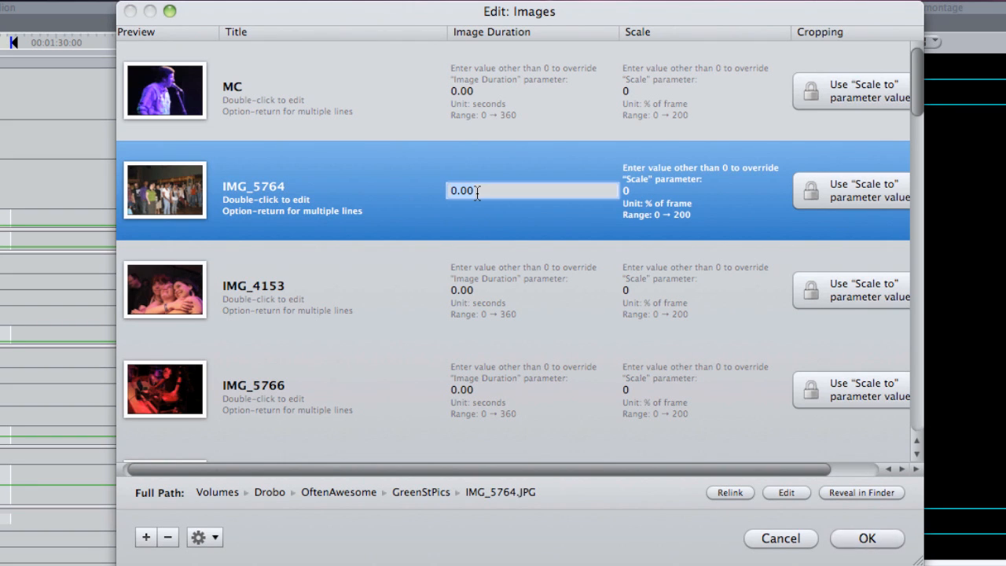
text(3.)
key(Return)
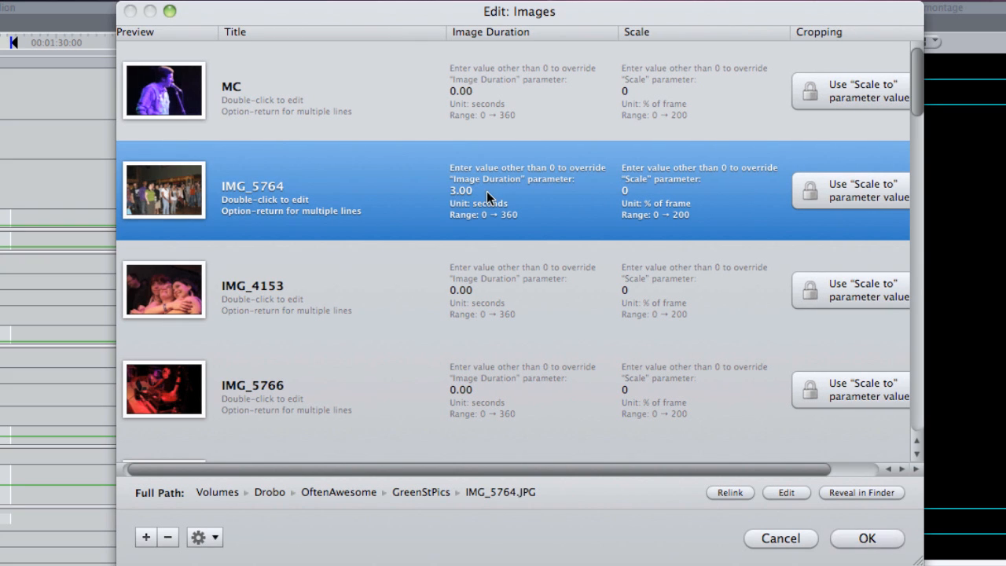
double_click(626, 193)
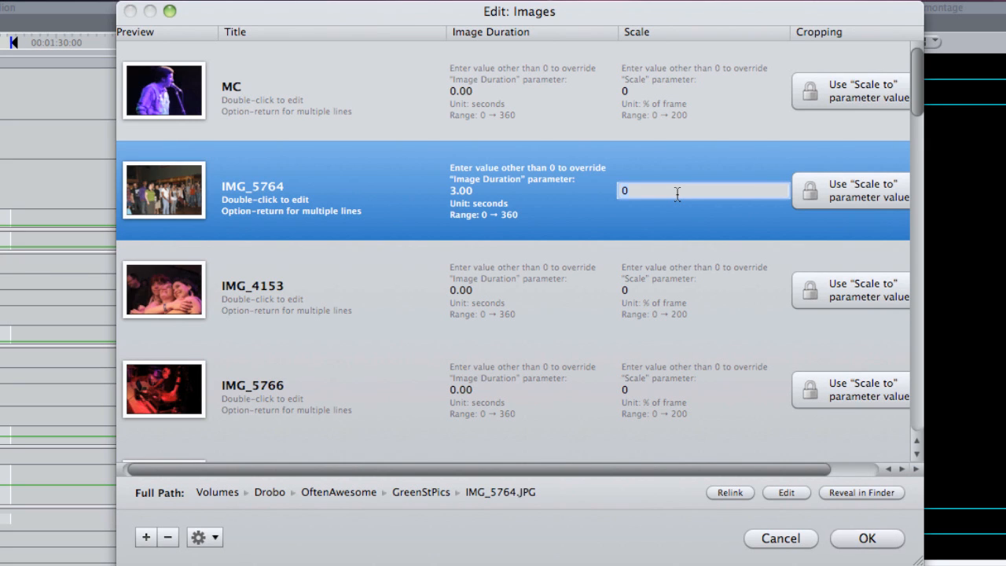
text(15)
key(Return)
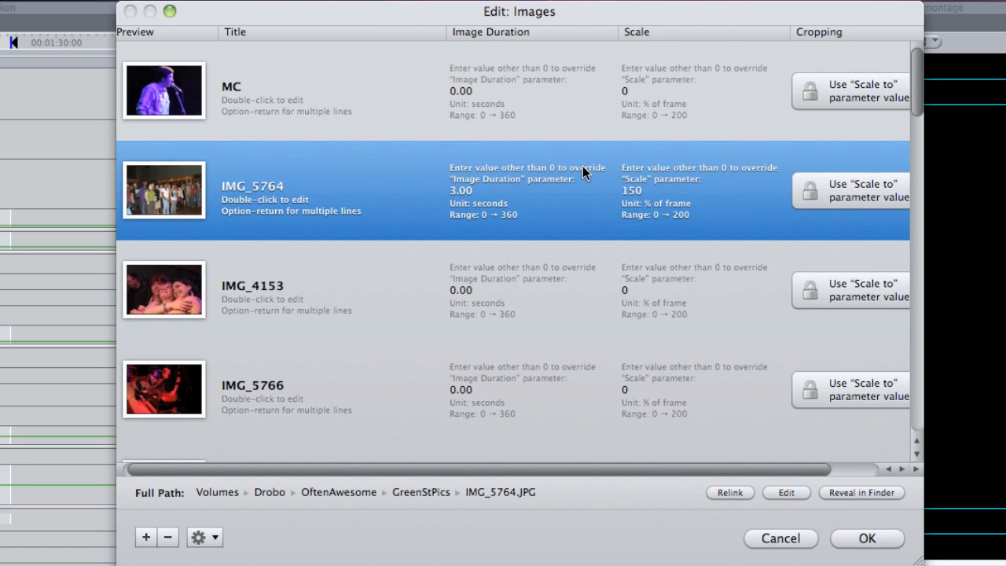
Change the title of IMG_5764 to "Crowd".
scroll(371, 298, down, 10)
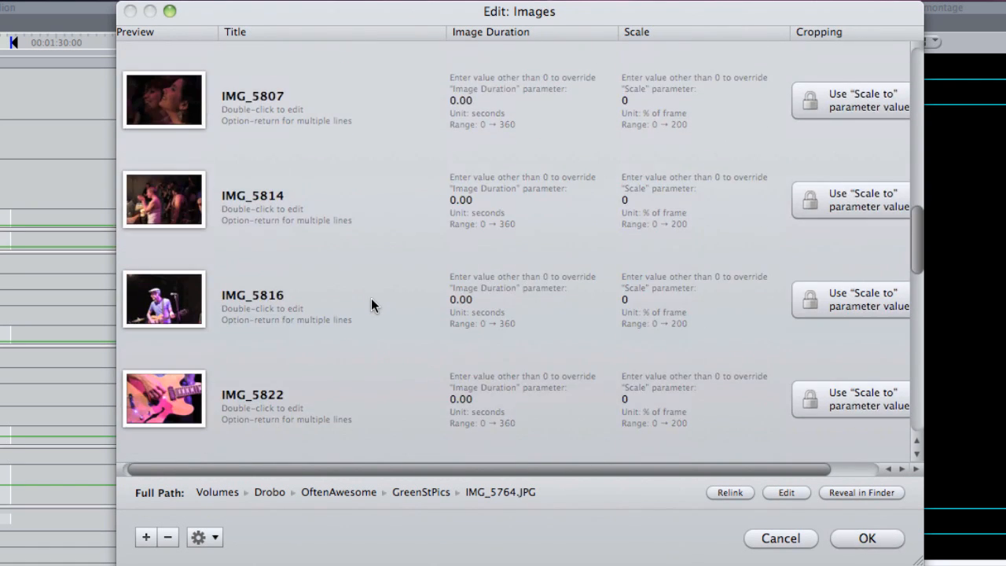
scroll(371, 298, down, 12)
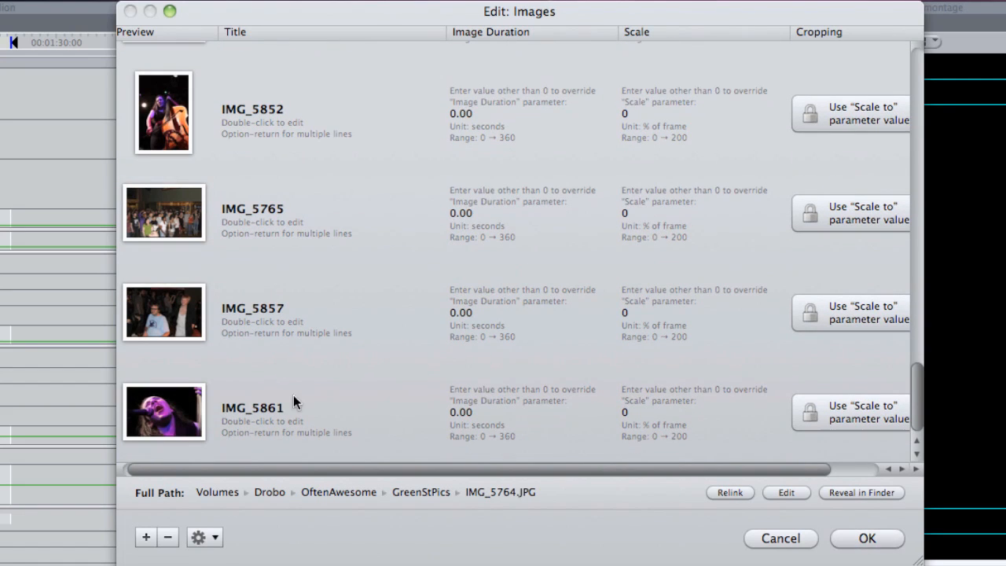
scroll(477, 363, up, 20)
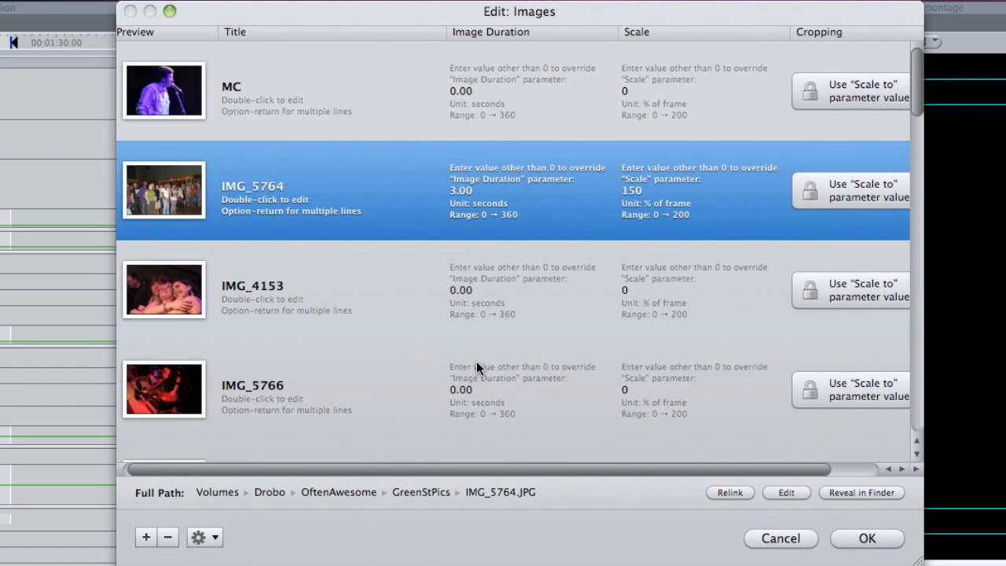
double_click(273, 189)
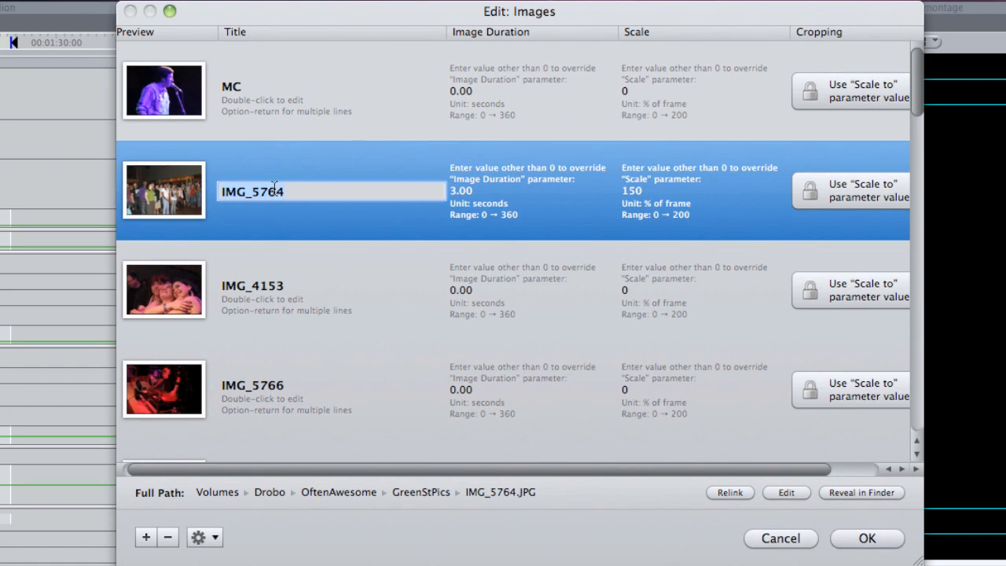
text(Crowd)
key(Return)
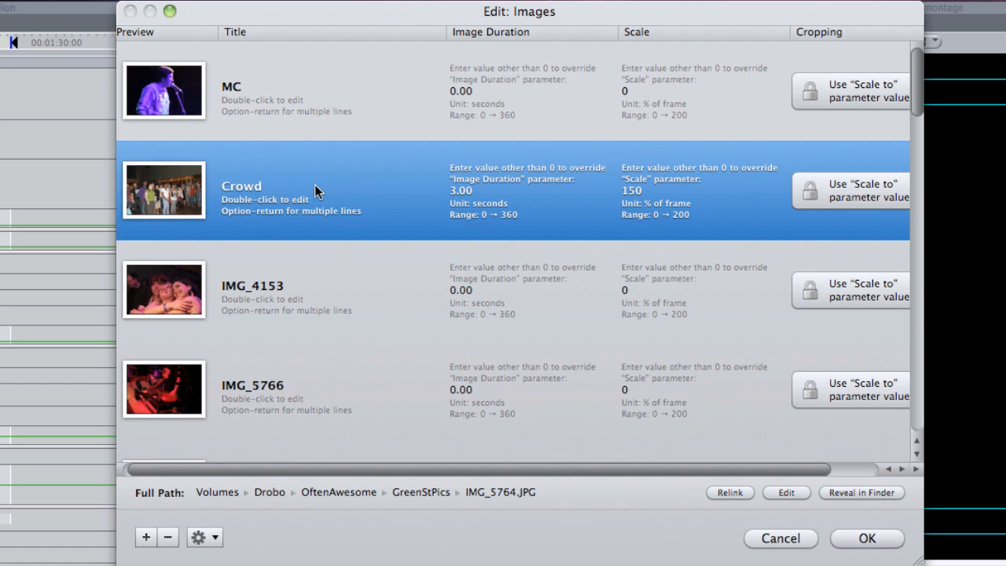
View the file browser for adding images and the image list's selection, adding, deleting and previewing options.
click(145, 537)
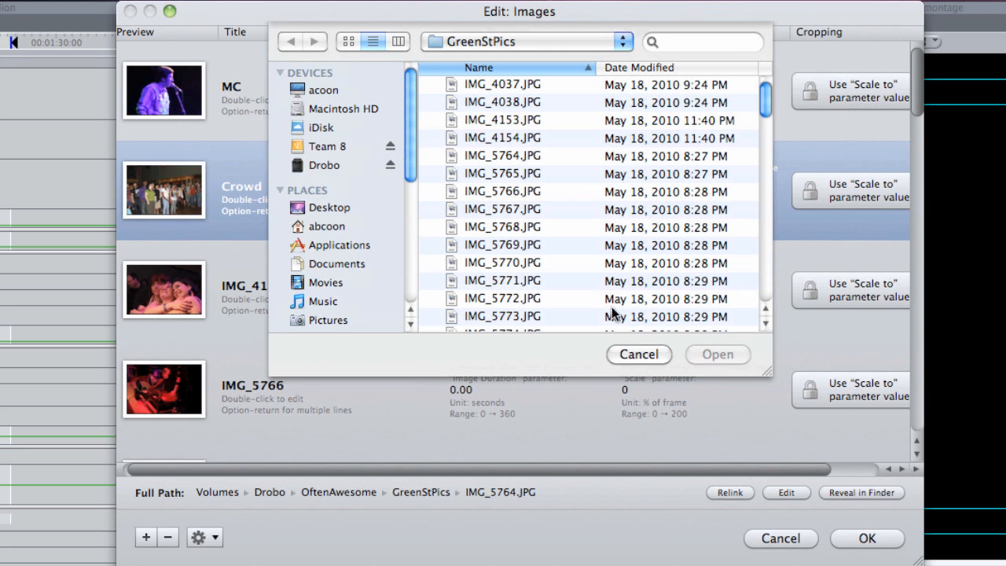
click(639, 354)
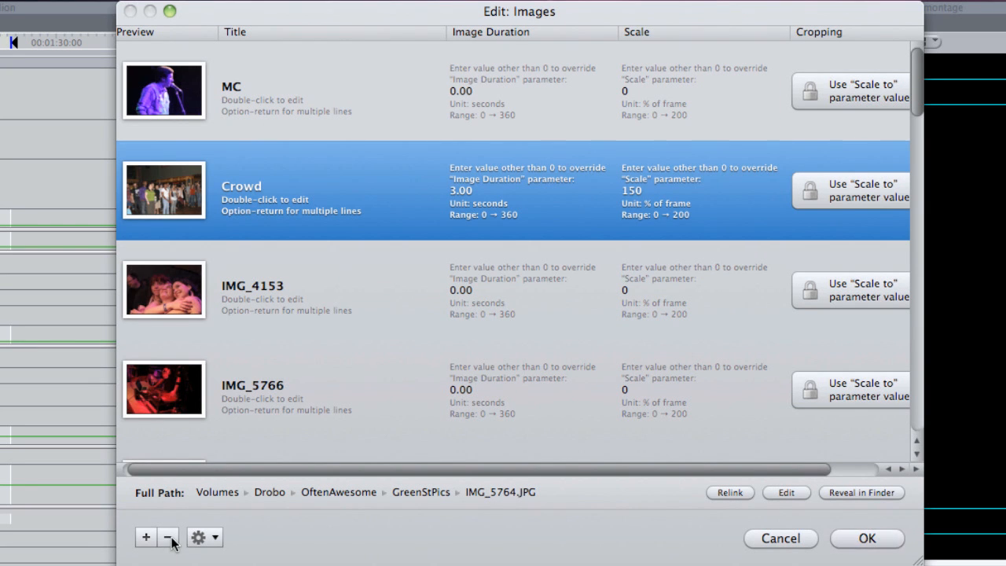
click(217, 539)
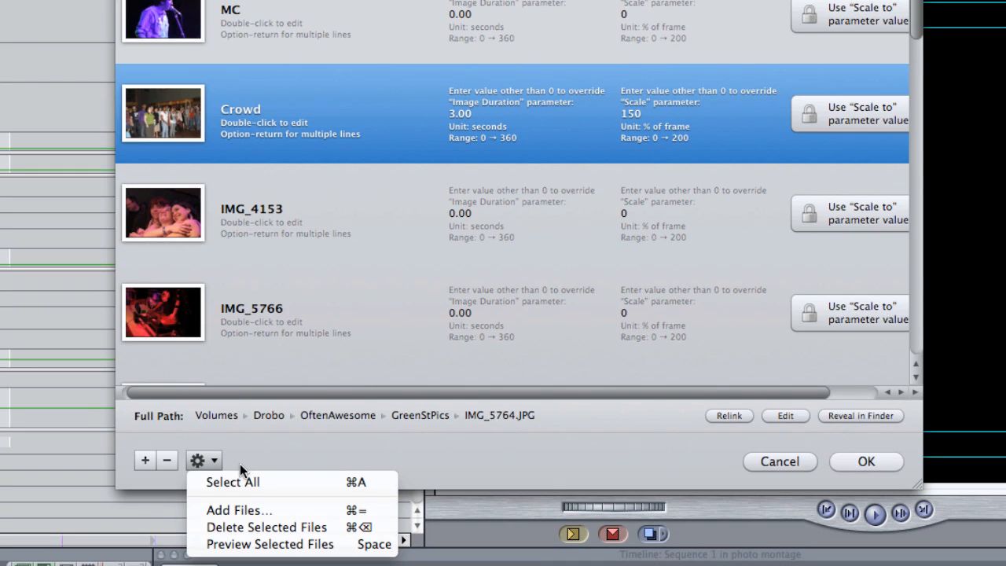
click(357, 275)
View IMG_4153 in Preview, close it, and accept the edited image list in Final Cut Pro.
click(341, 242)
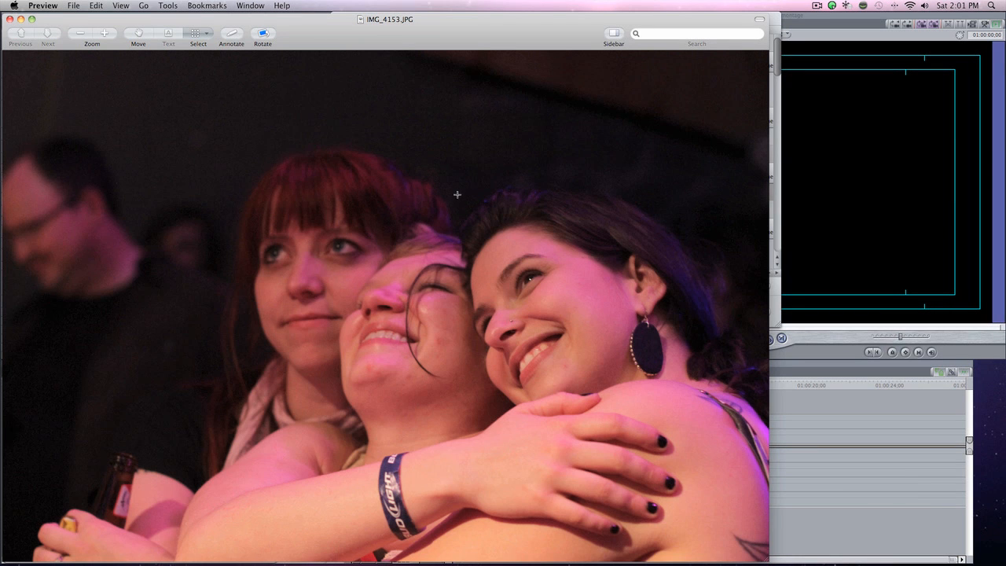
key(super+w)
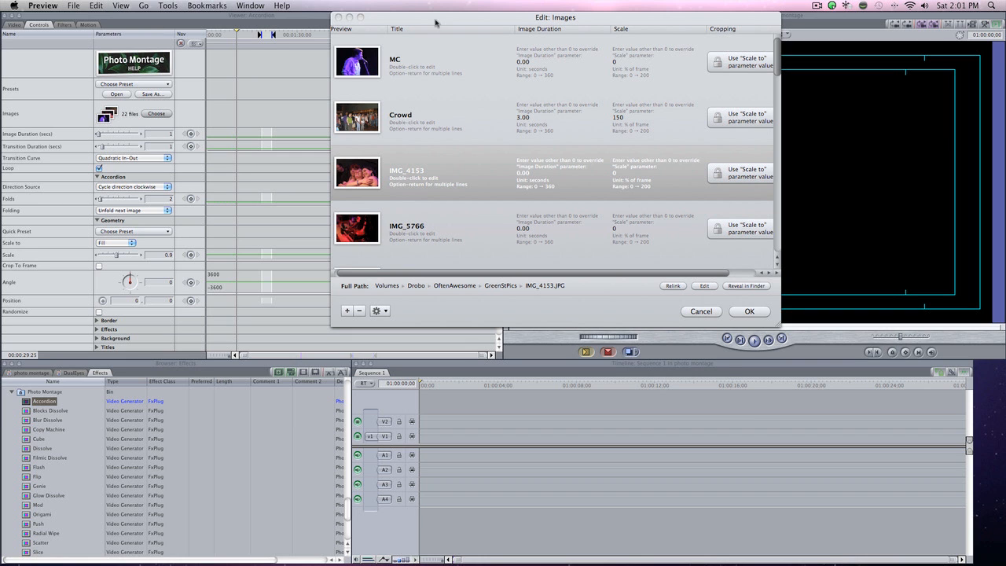
click(749, 311)
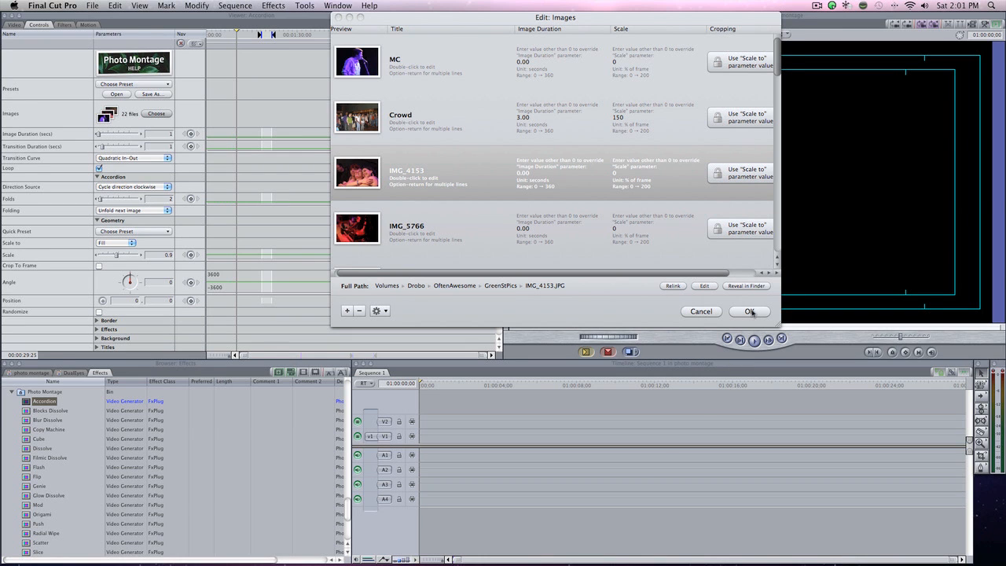
click(749, 311)
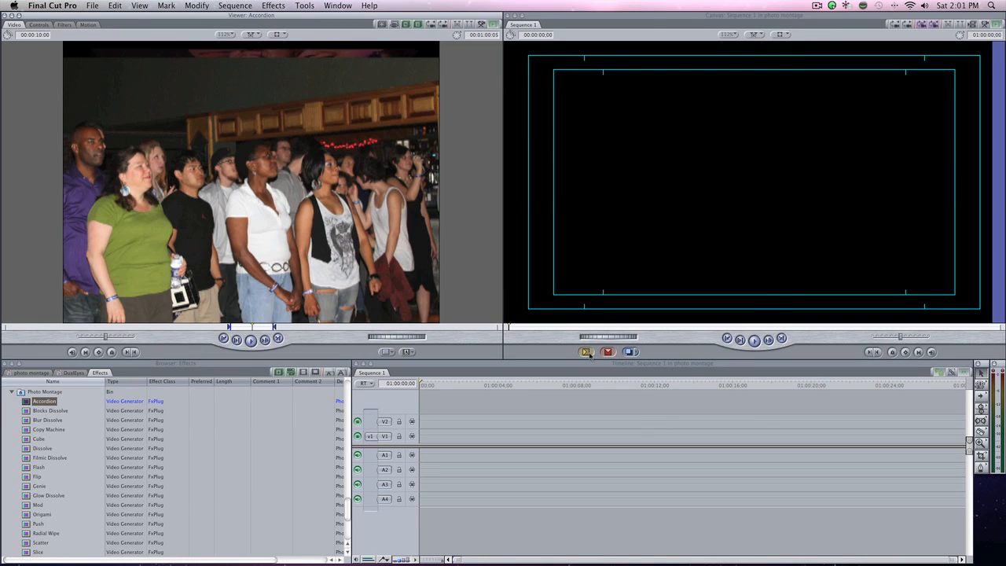
Insert the Accordion generator at the start of track V1 and move the playhead to about 01:00:03;14.
click(586, 352)
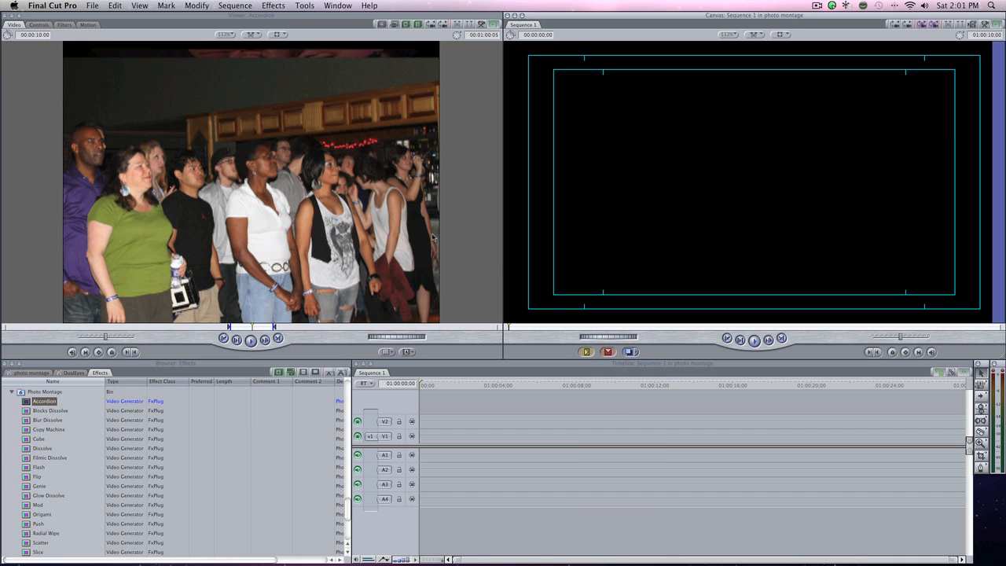
click(528, 386)
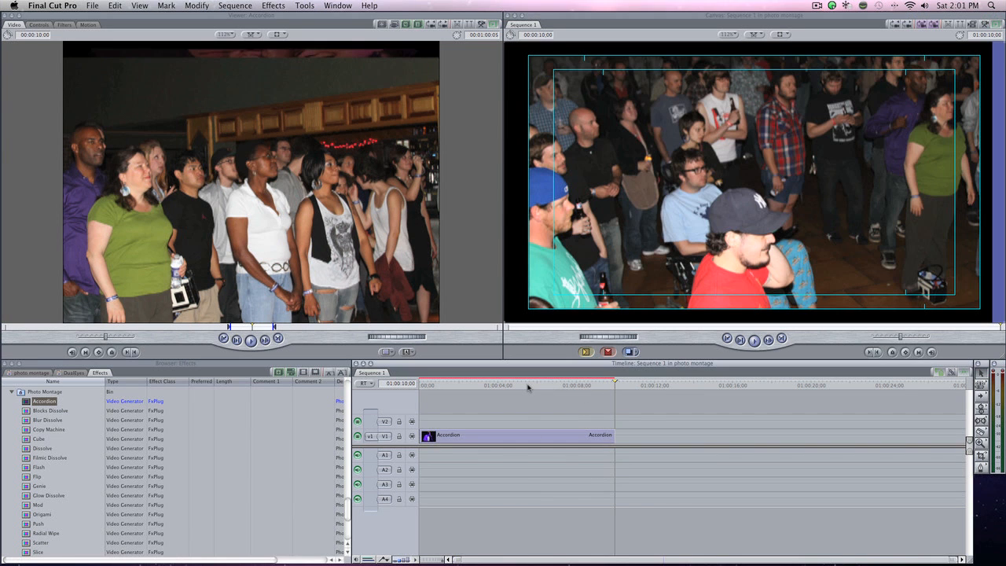
click(527, 386)
click(488, 385)
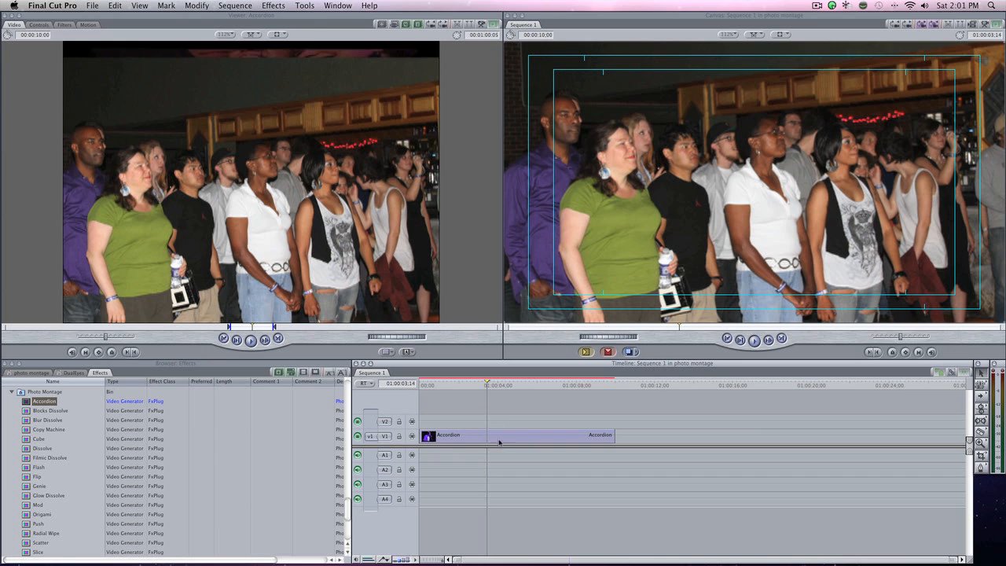
Open the controls of the sequence's Accordion clip and apply a built-in preset with single direction Up, 20 folds and Fold current image.
double_click(519, 437)
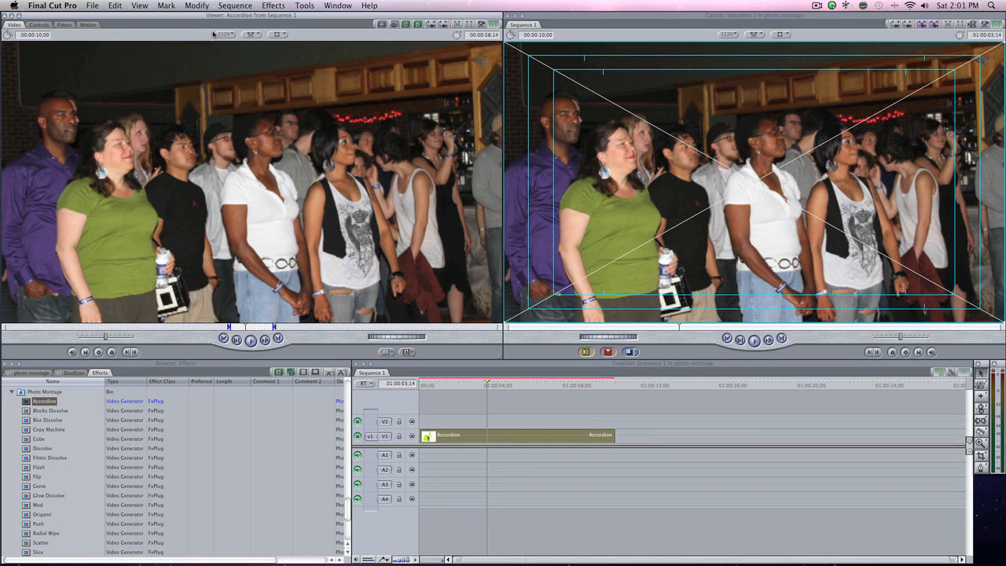
click(53, 26)
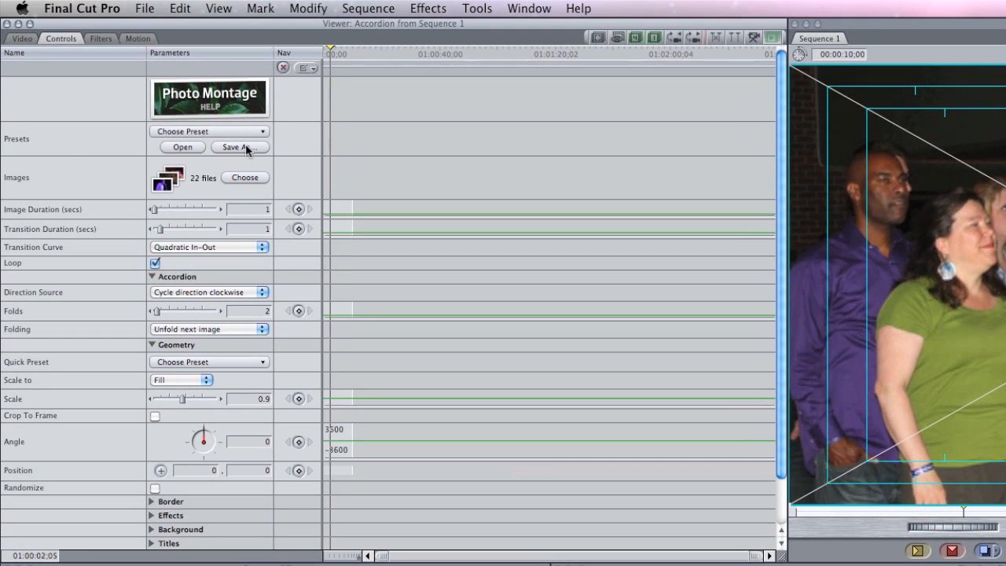
click(207, 132)
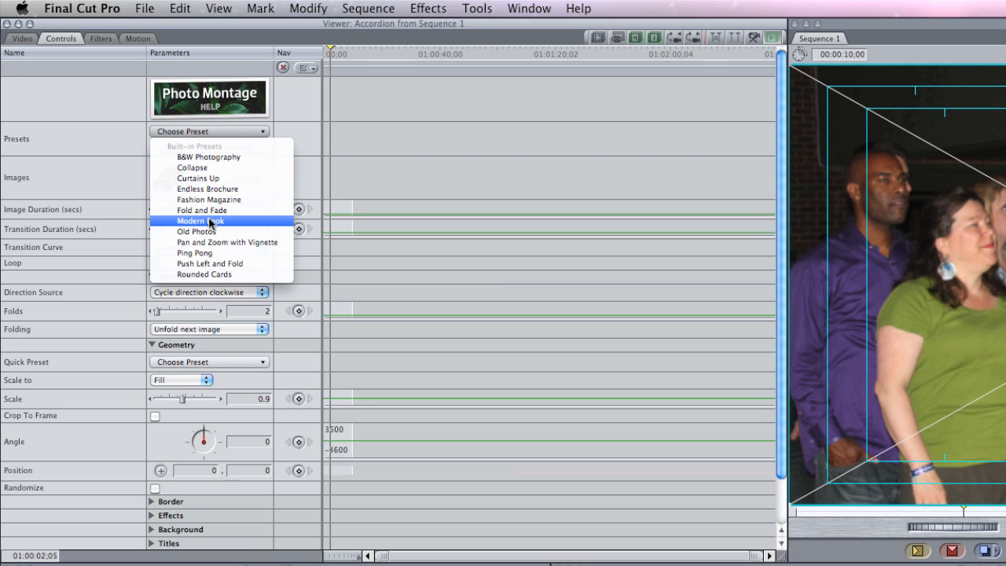
click(119, 126)
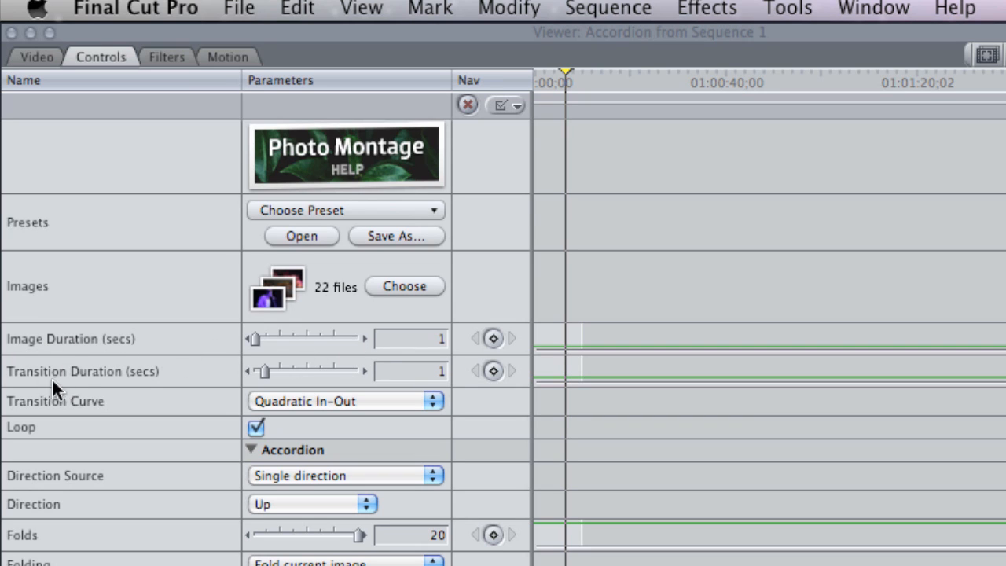
Set the Accordion clip's Transition Duration to 0.5 seconds.
click(249, 370)
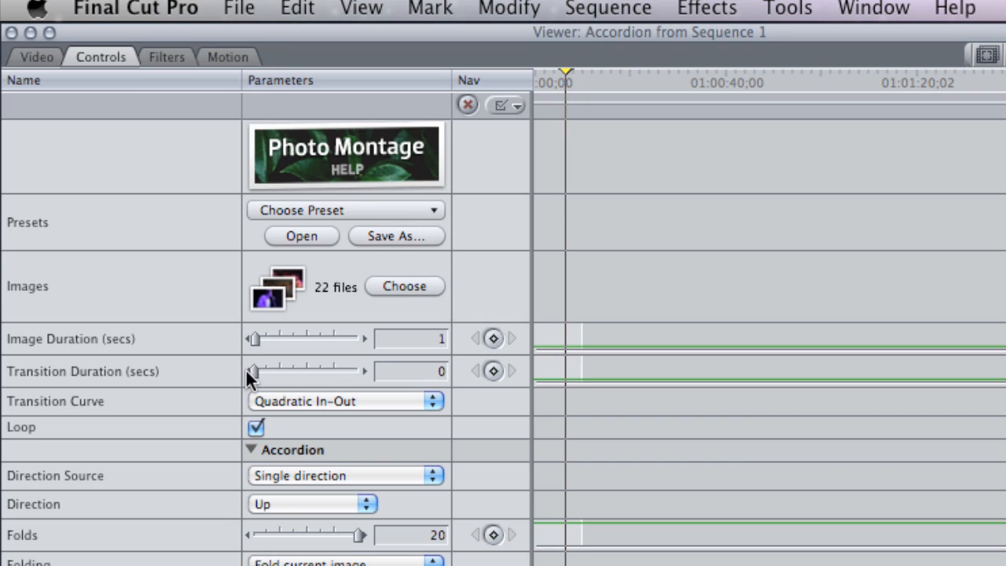
click(364, 370)
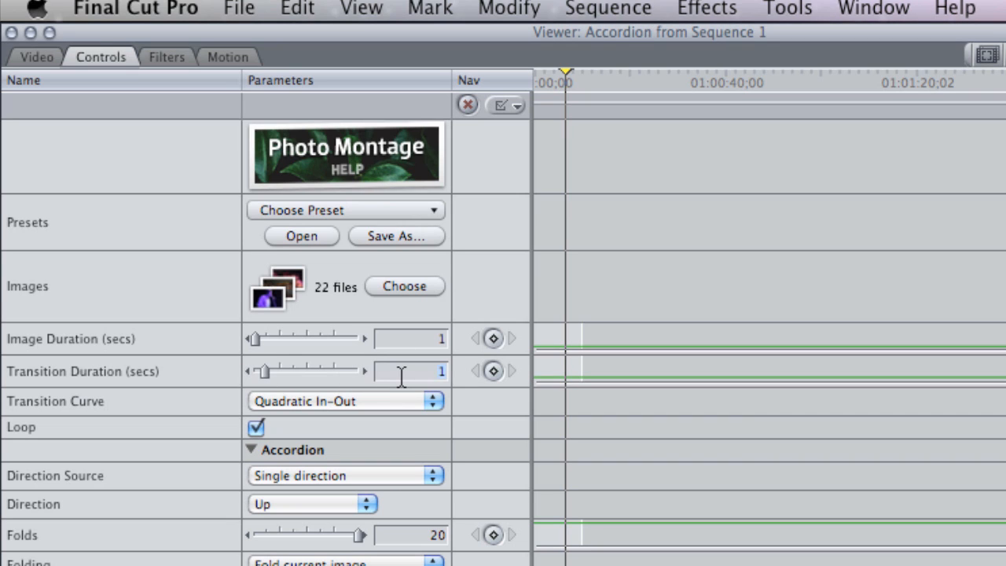
text(.5)
key(Return)
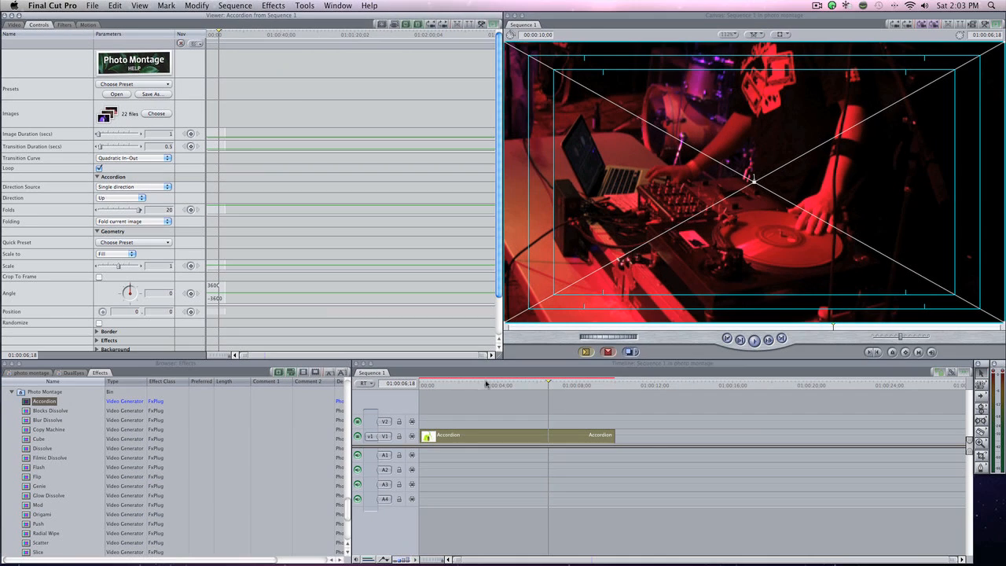
Move the playhead to about 01:00:01;00 and extend the end of the Accordion clip to a duration of about 00:00:17;13.
drag(465, 384, 439, 389)
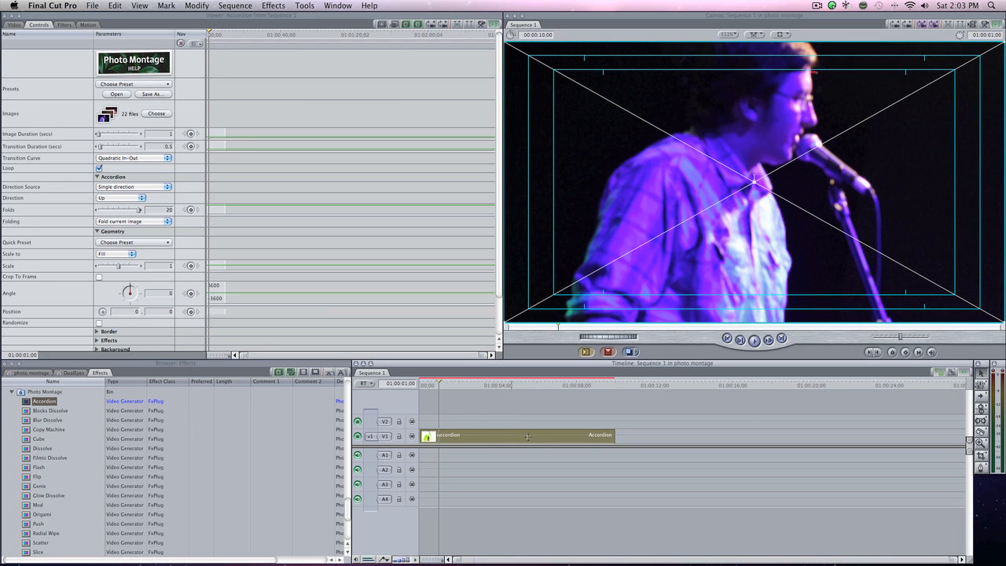
drag(615, 437, 761, 435)
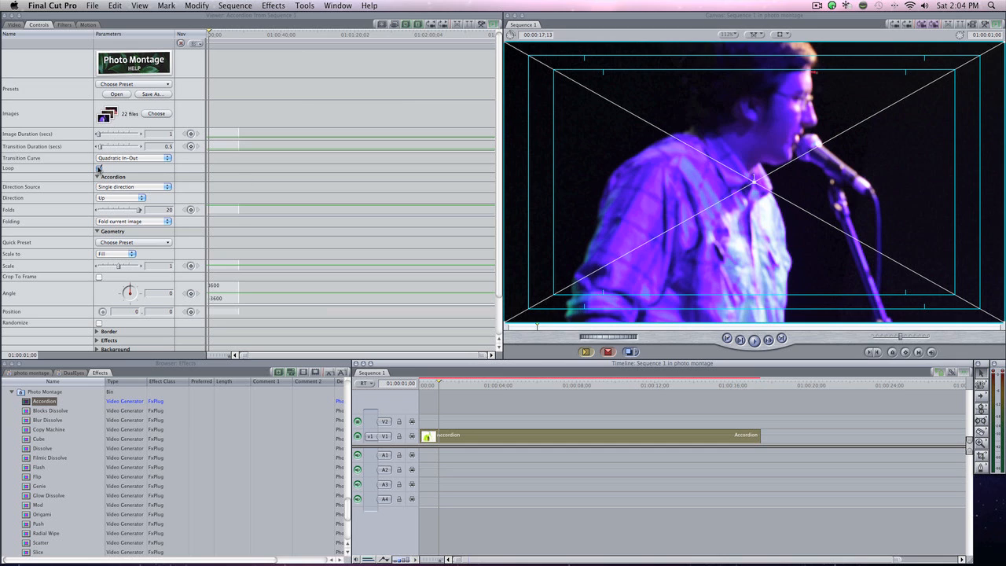
Turn off looping for the Accordion clip and move the playhead to about 01:00:14;05.
click(99, 168)
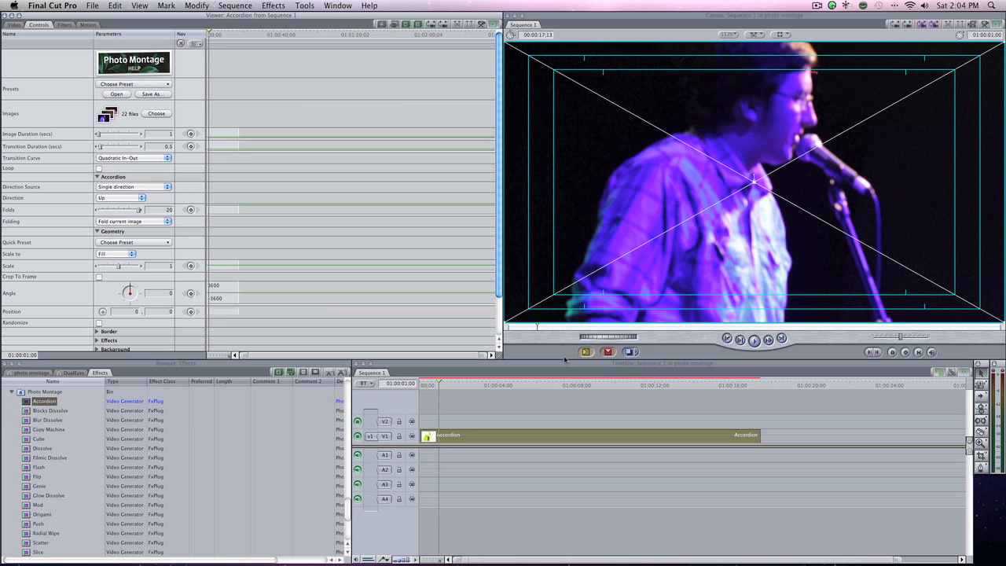
drag(488, 385, 693, 383)
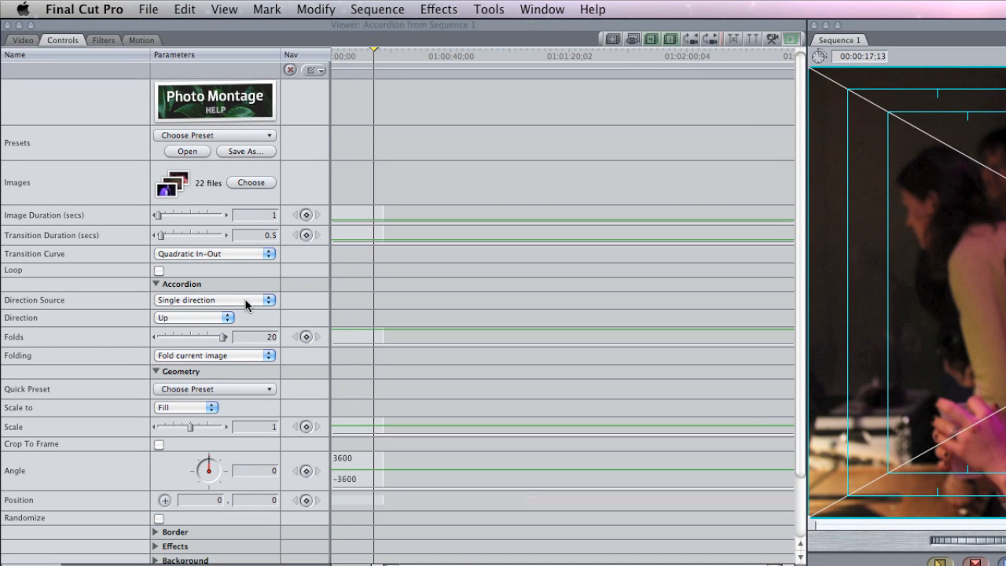
Set the Accordion direction source to Random direction and collapse the Accordion parameters.
click(234, 305)
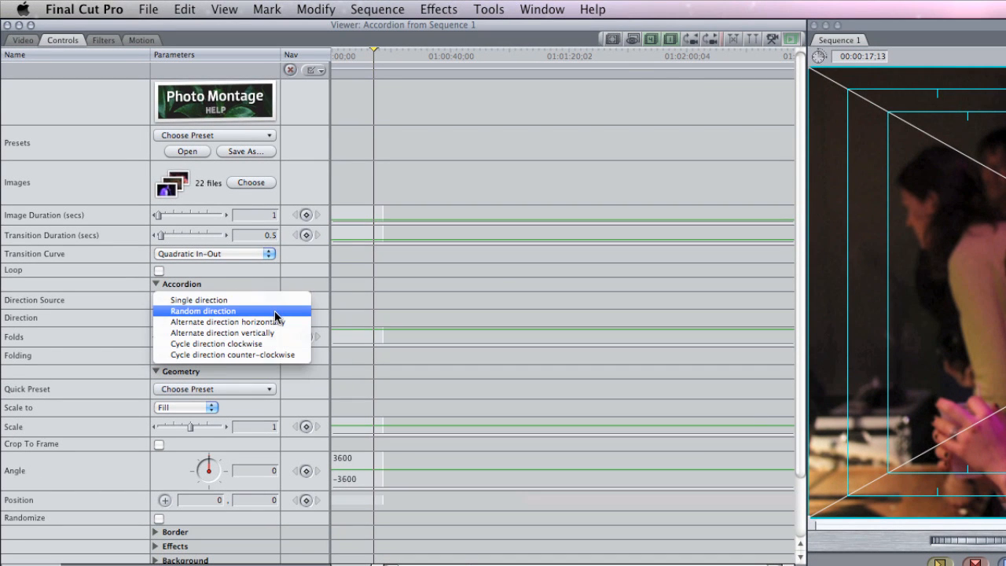
click(274, 310)
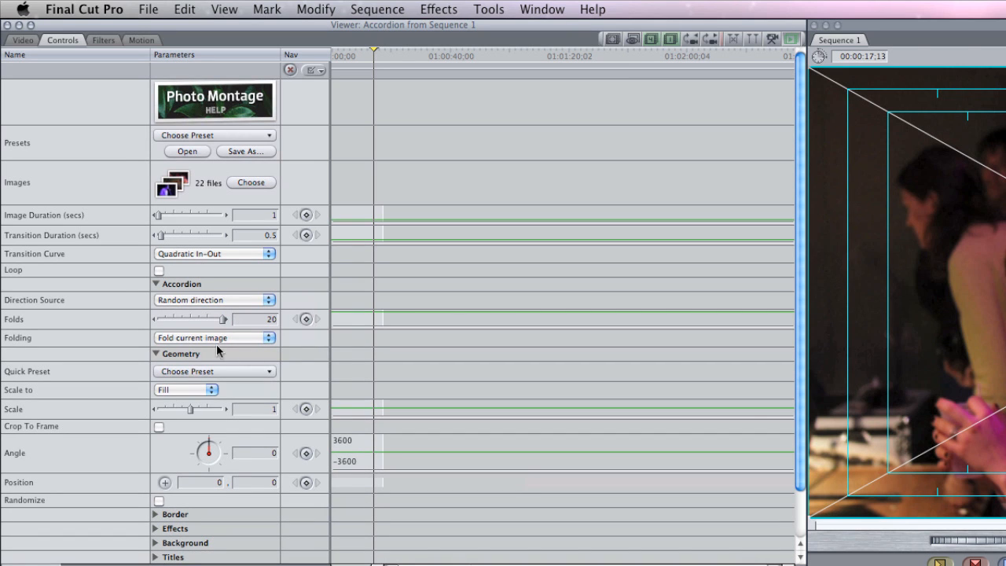
click(153, 282)
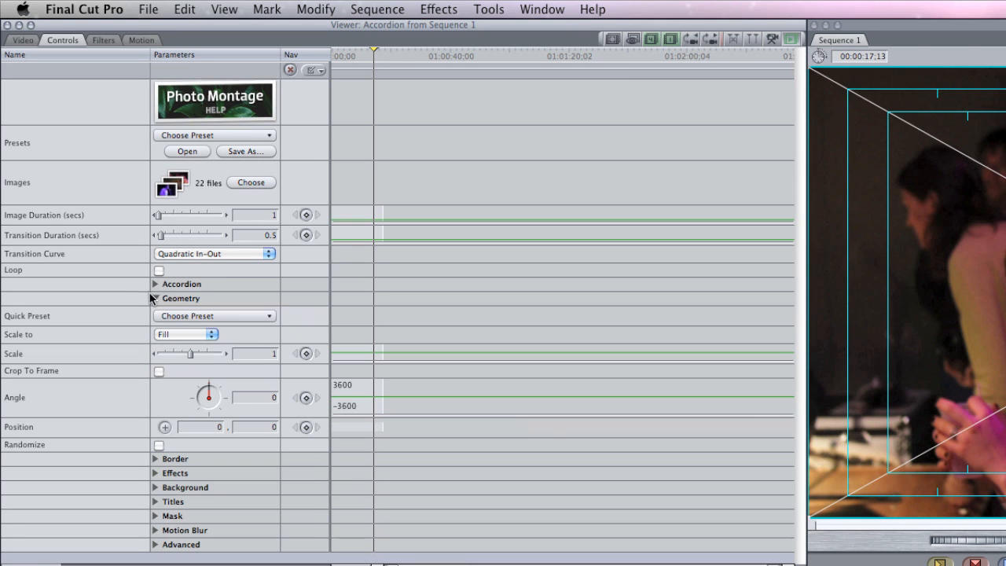
Apply the Pan and Zoom (Slow) geometry preset, then set the images to scale to Fit with a scale of 0.68.
click(242, 316)
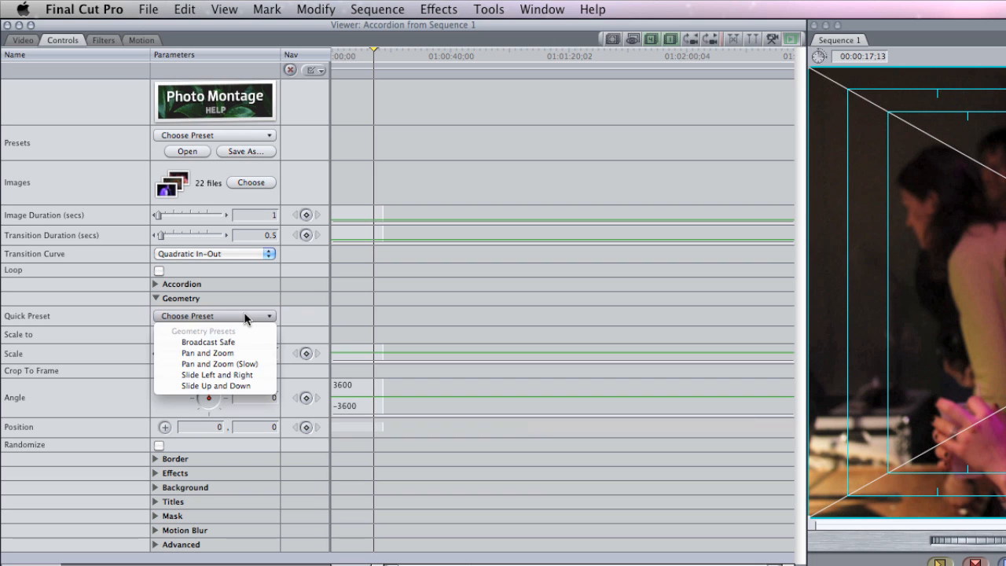
click(258, 365)
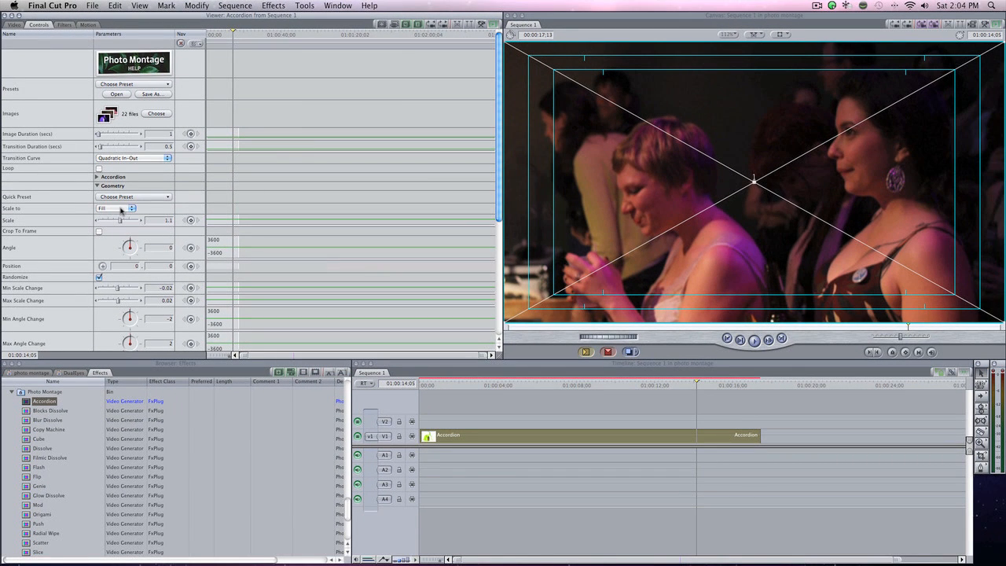
click(119, 209)
click(115, 203)
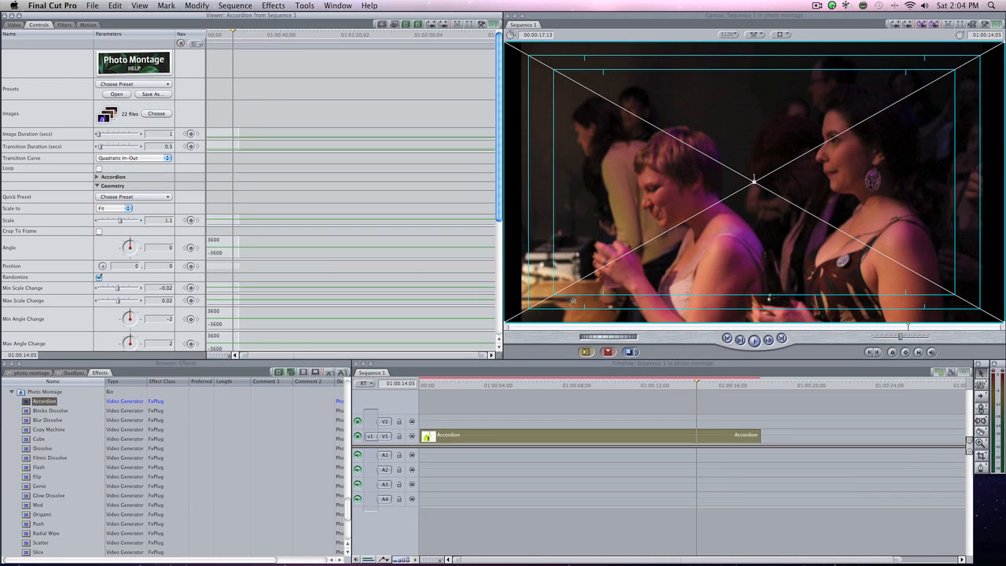
click(111, 221)
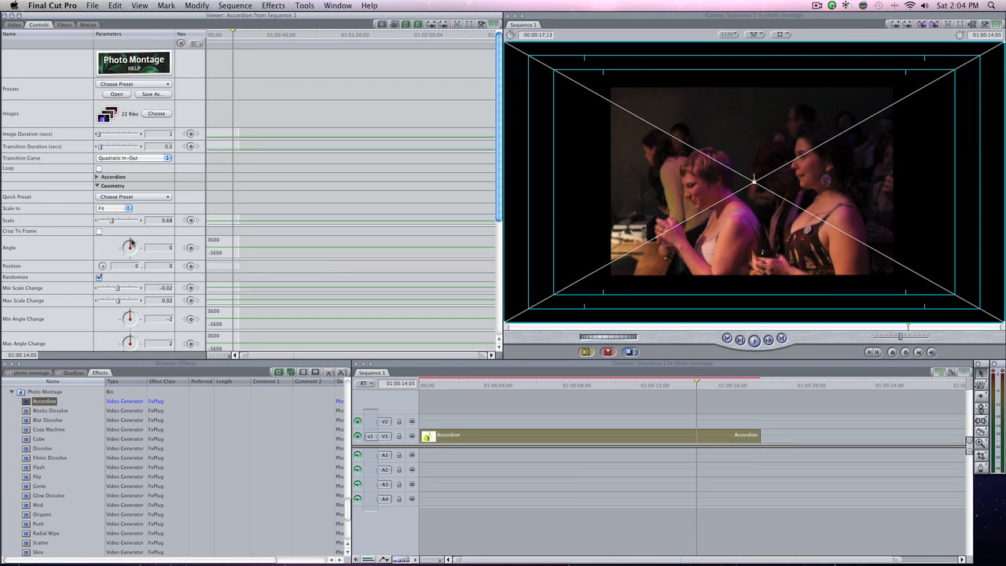
Rotate the montage images to an angle of 4 and collapse the Geometry parameters.
click(131, 243)
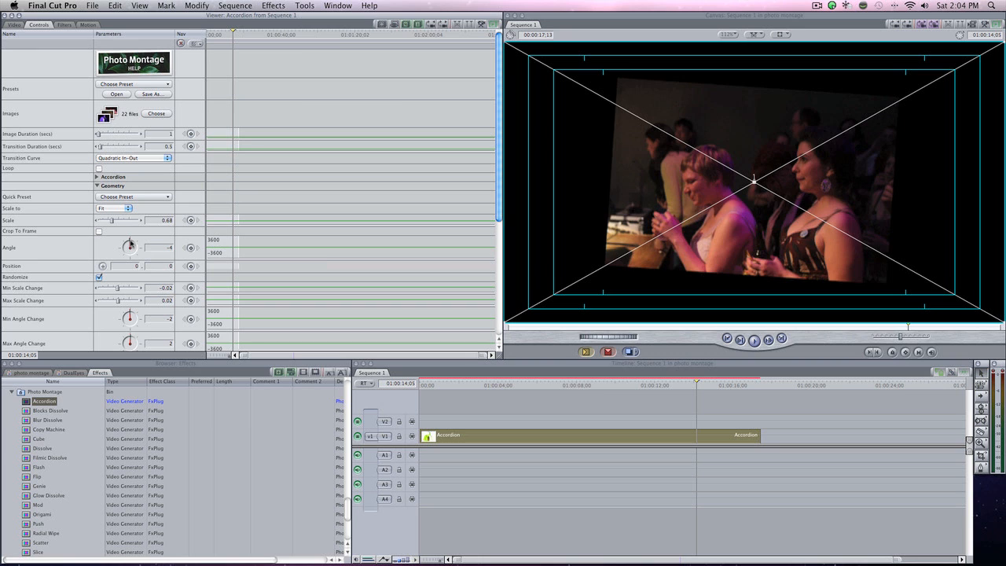
click(131, 243)
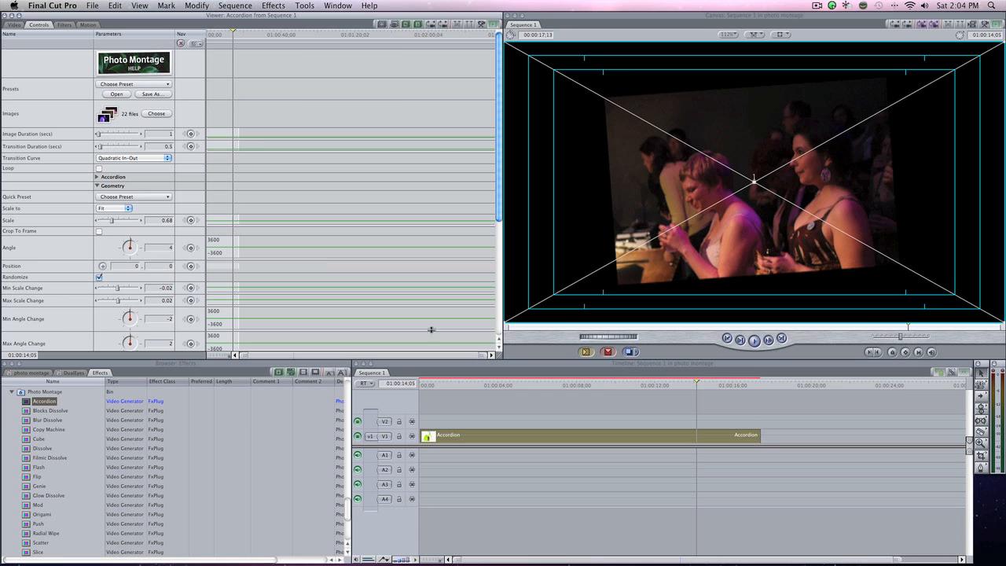
drag(498, 213, 496, 236)
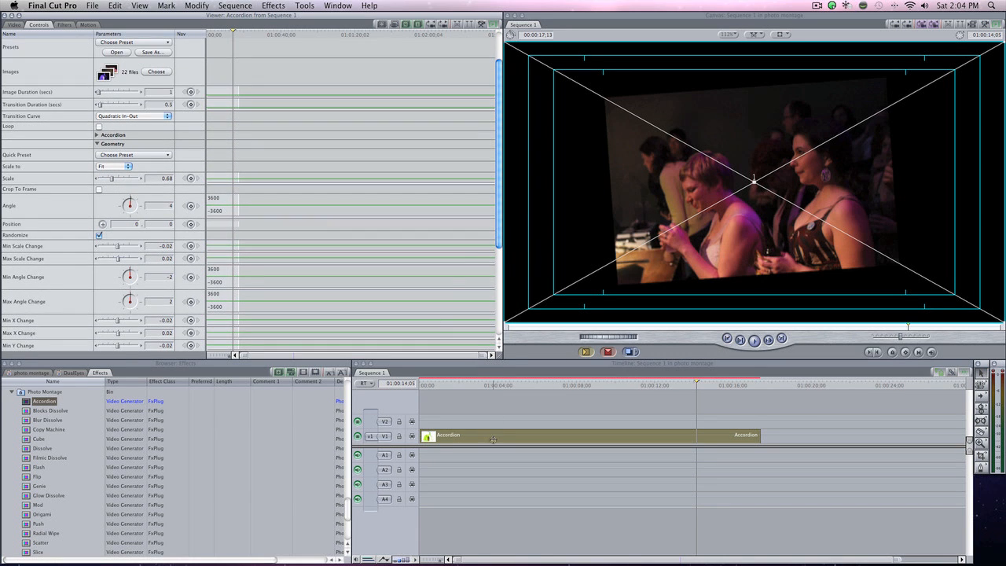
click(97, 144)
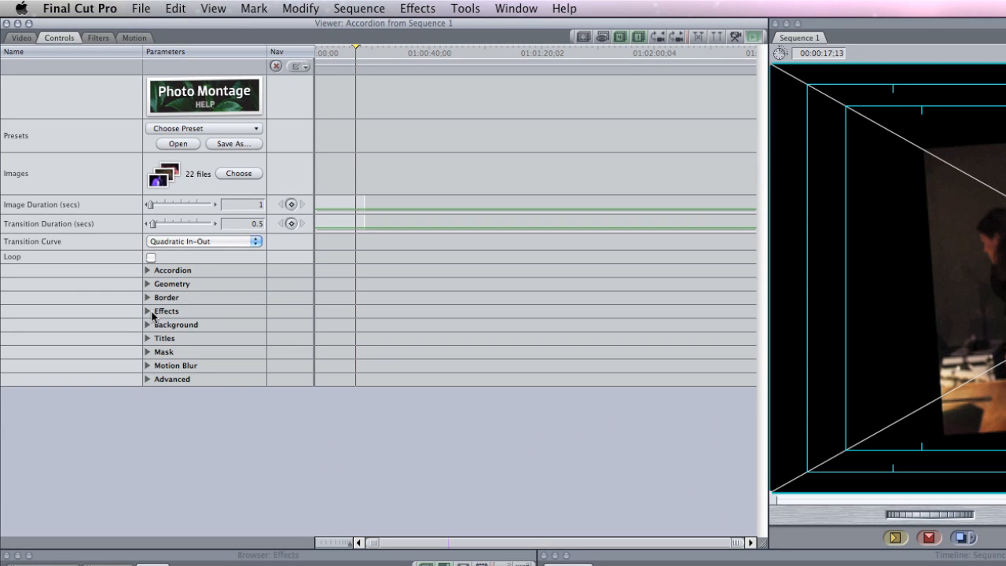
Give the images a Uniform Margin border with a margin of 0.01.
click(147, 297)
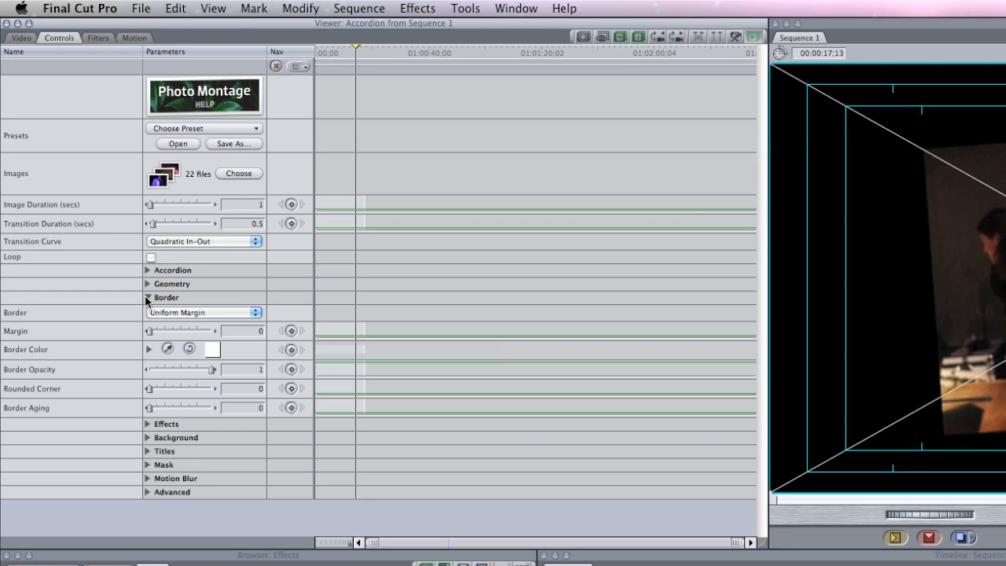
click(217, 316)
click(229, 312)
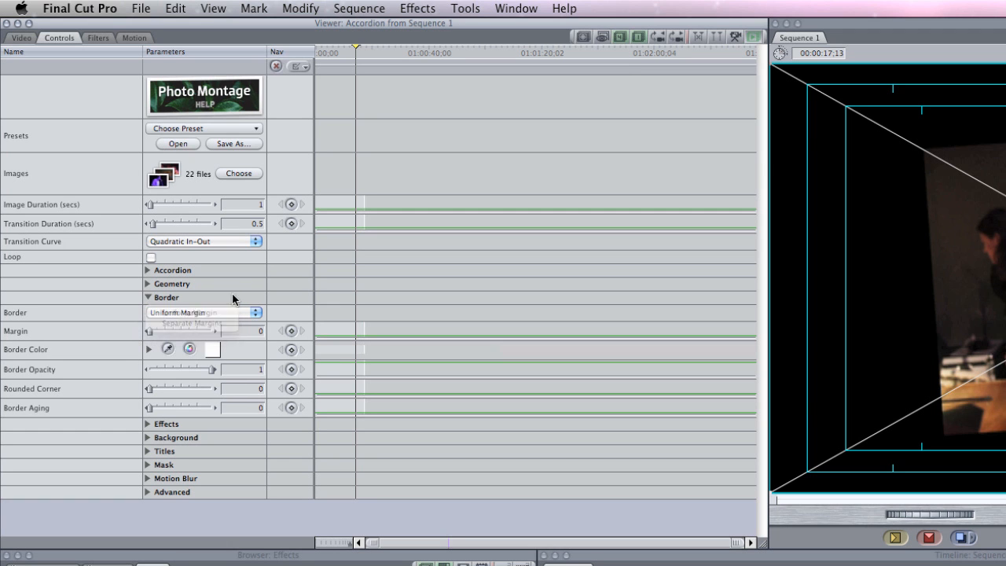
click(215, 331)
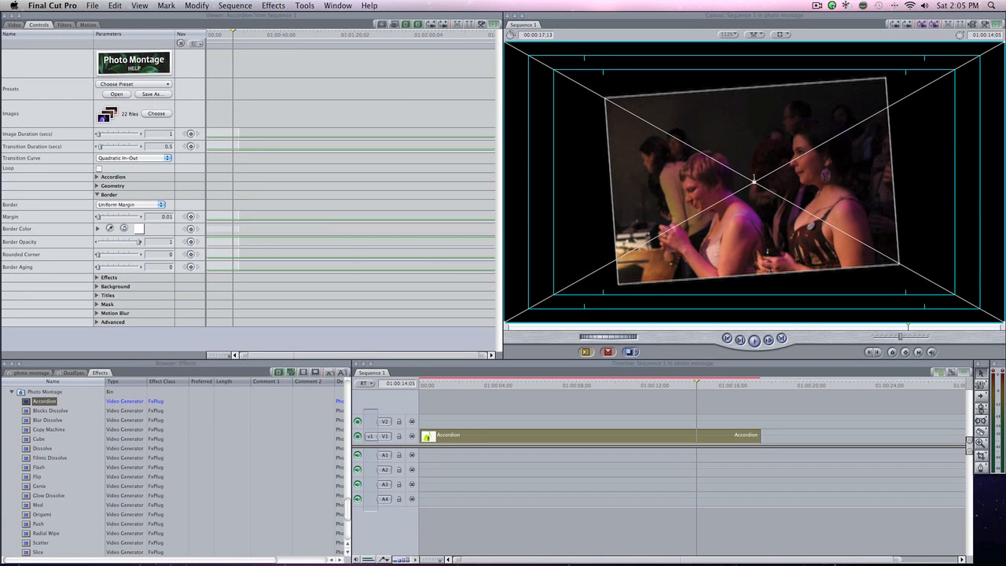
Change the image border color to black.
drag(682, 134, 365, 168)
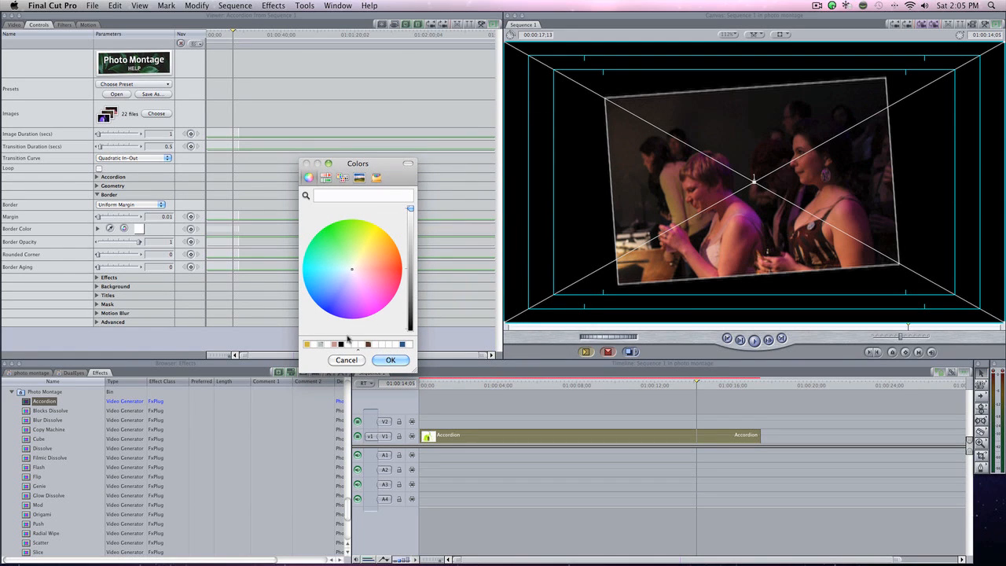
click(369, 344)
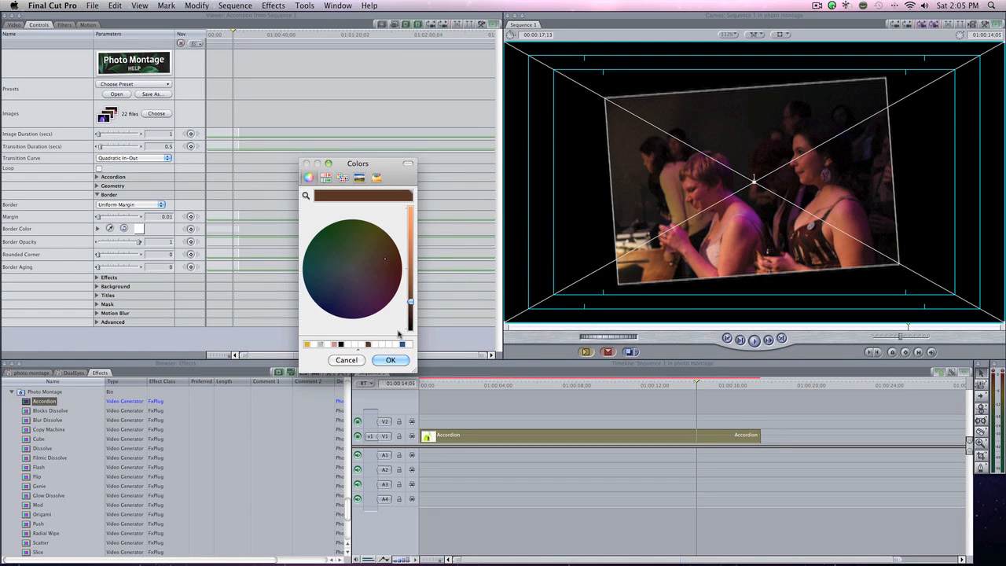
click(341, 344)
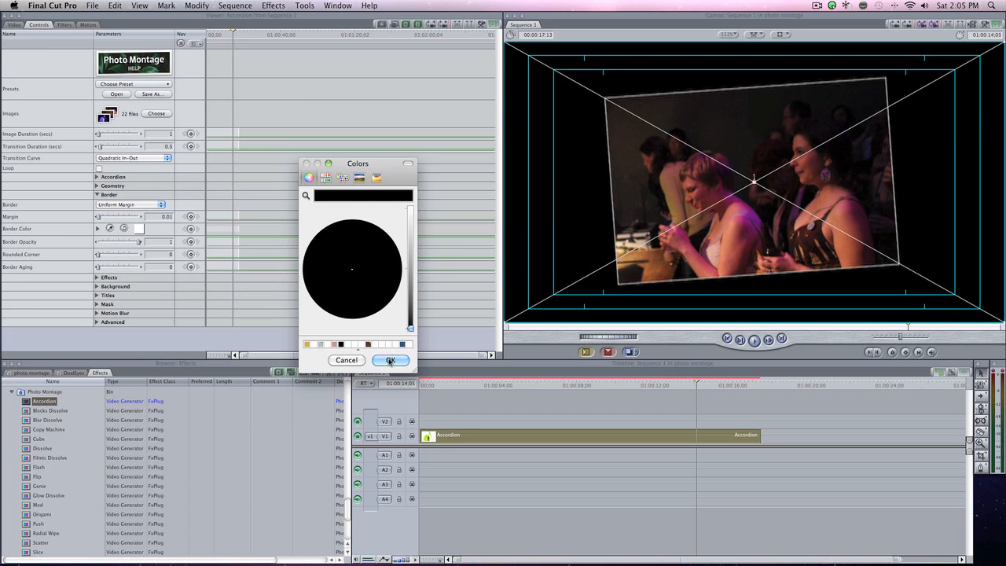
click(390, 359)
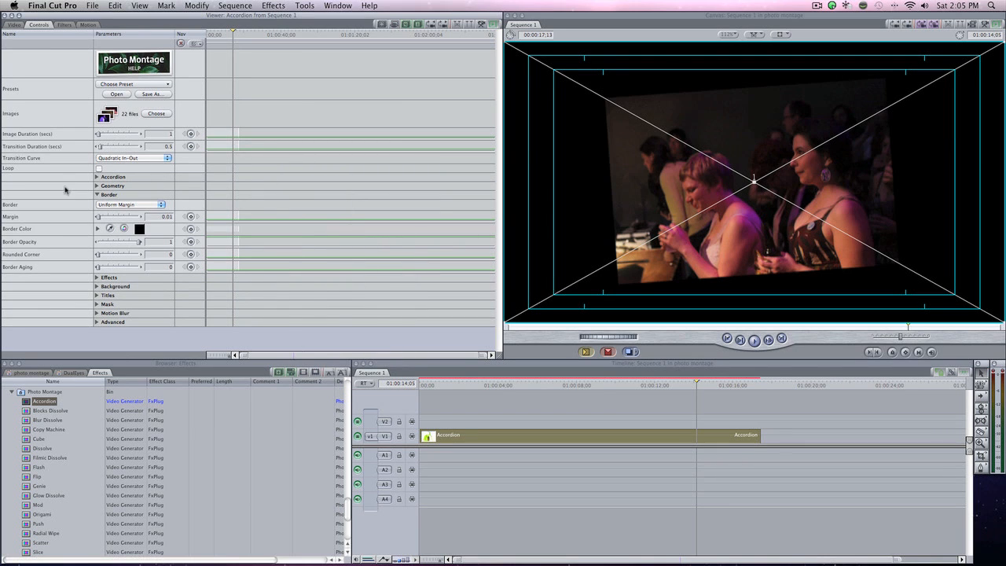
Increase the border margin to 0.04 and collapse the Border parameters.
click(142, 216)
click(142, 216)
click(142, 216)
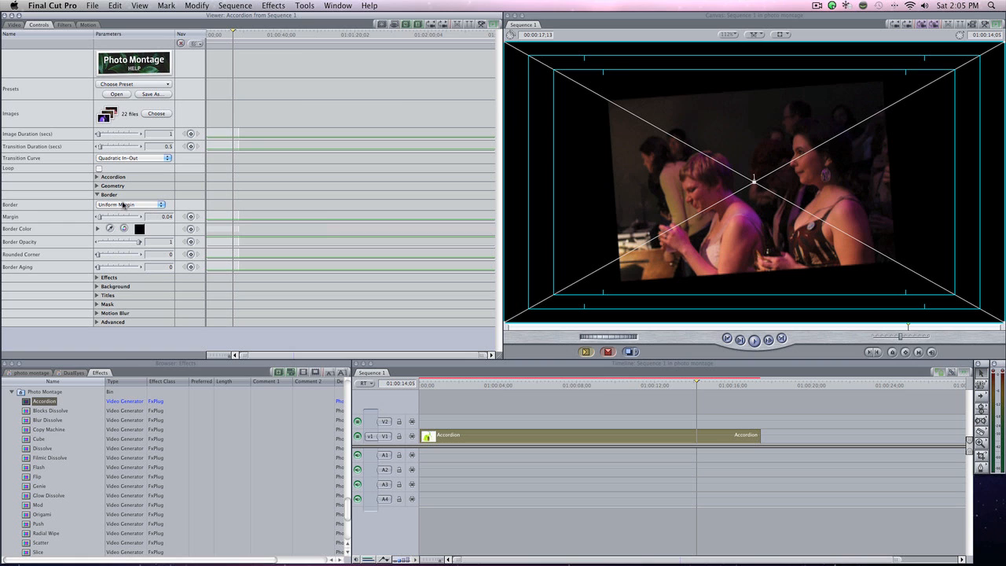
click(96, 195)
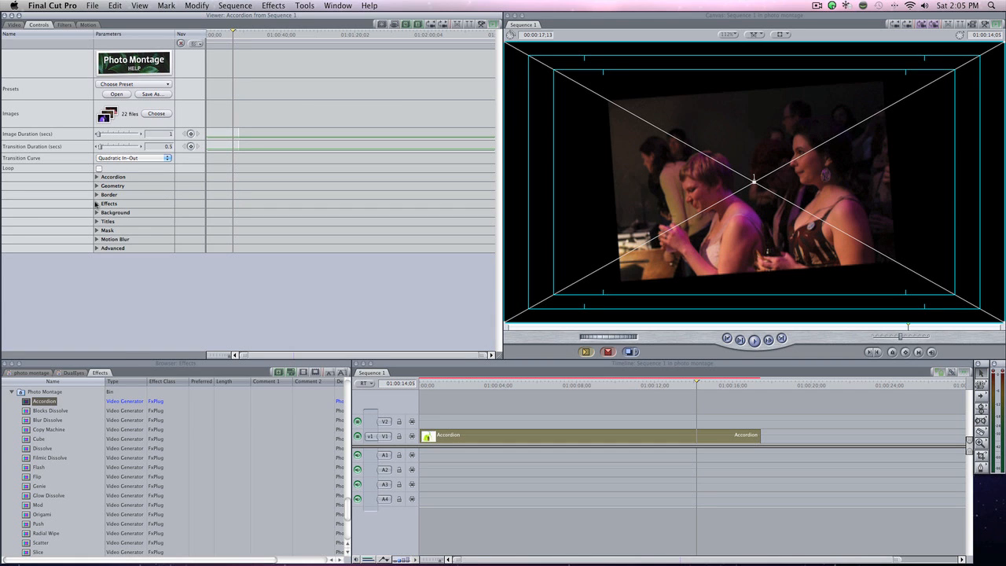
Try the vignette effect on the images and switch it off again.
click(96, 203)
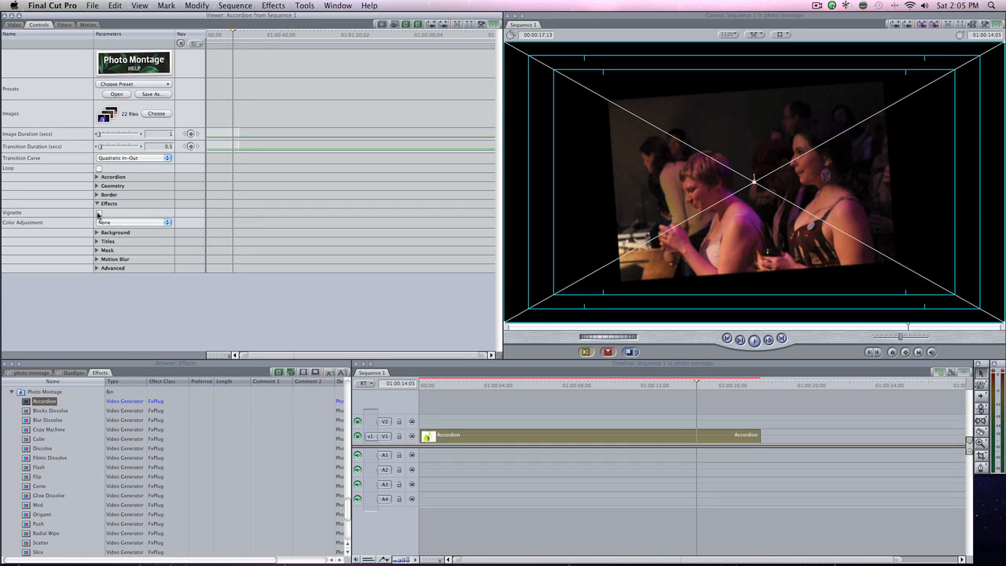
click(98, 214)
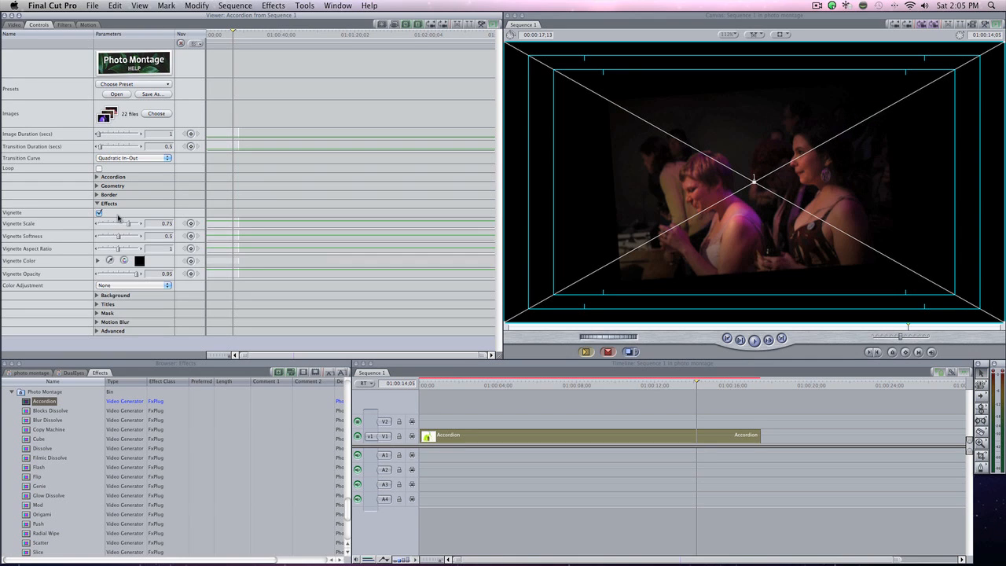
mouse_move(130, 225)
mouse_down()
mouse_move(119, 224)
mouse_move(128, 225)
mouse_up()
click(99, 213)
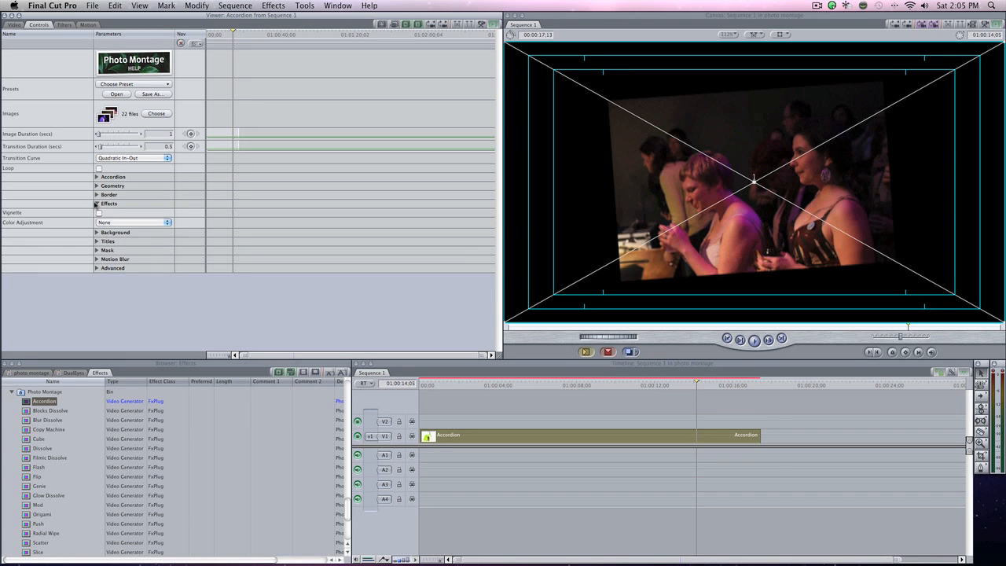
click(96, 203)
Try the Solid Color, Gradient and Custom Background options, then set the background back to Off.
click(96, 212)
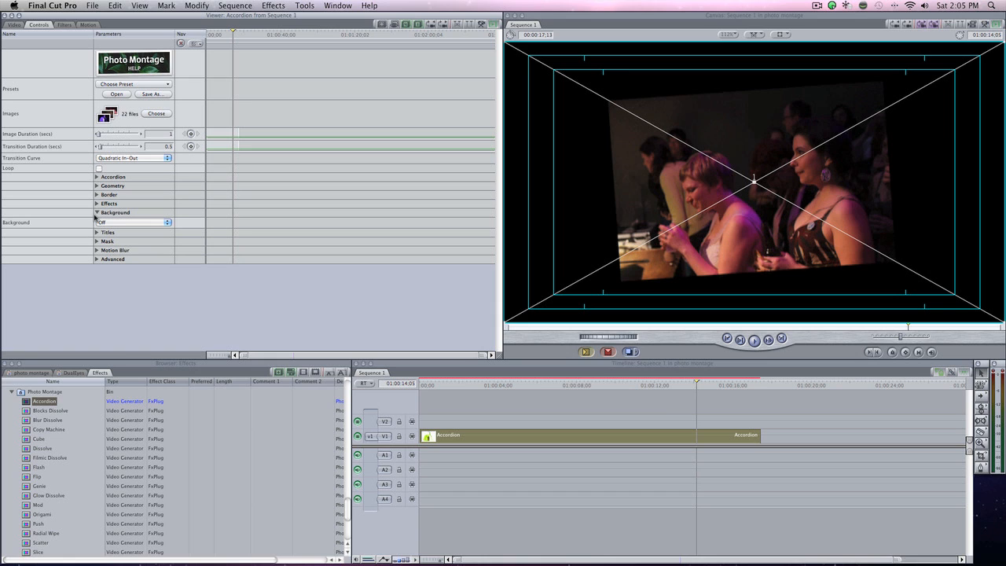
click(122, 223)
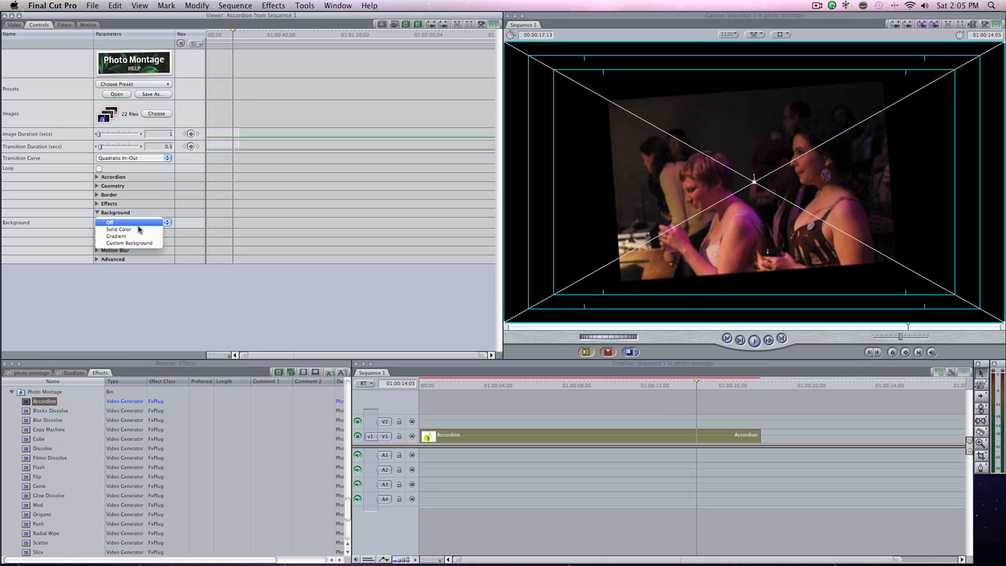
click(138, 229)
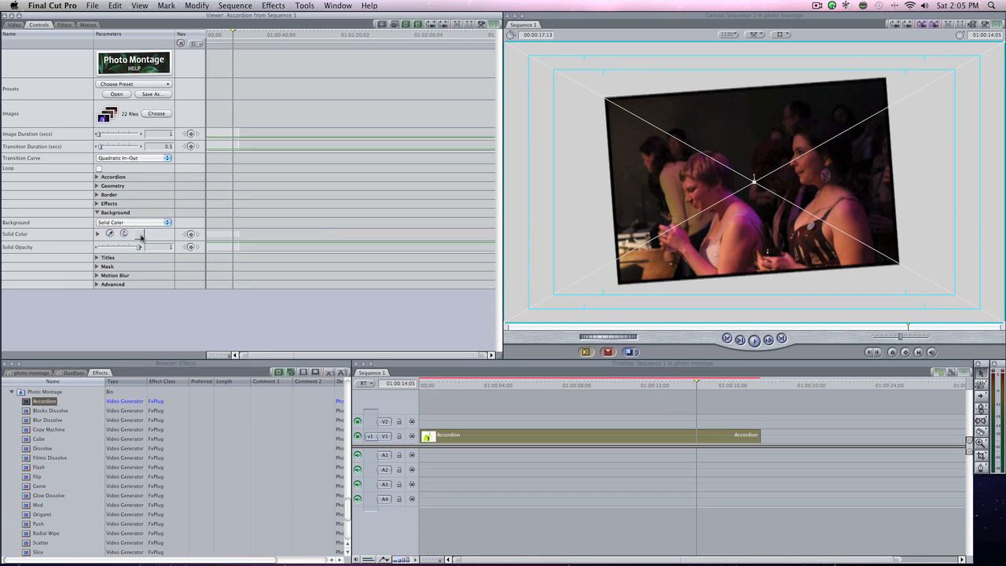
click(114, 224)
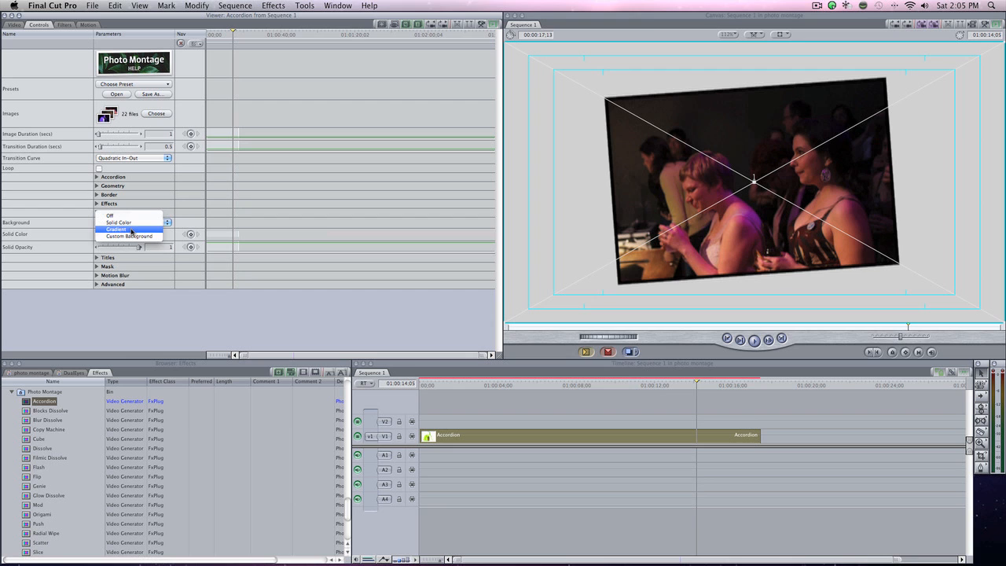
click(131, 229)
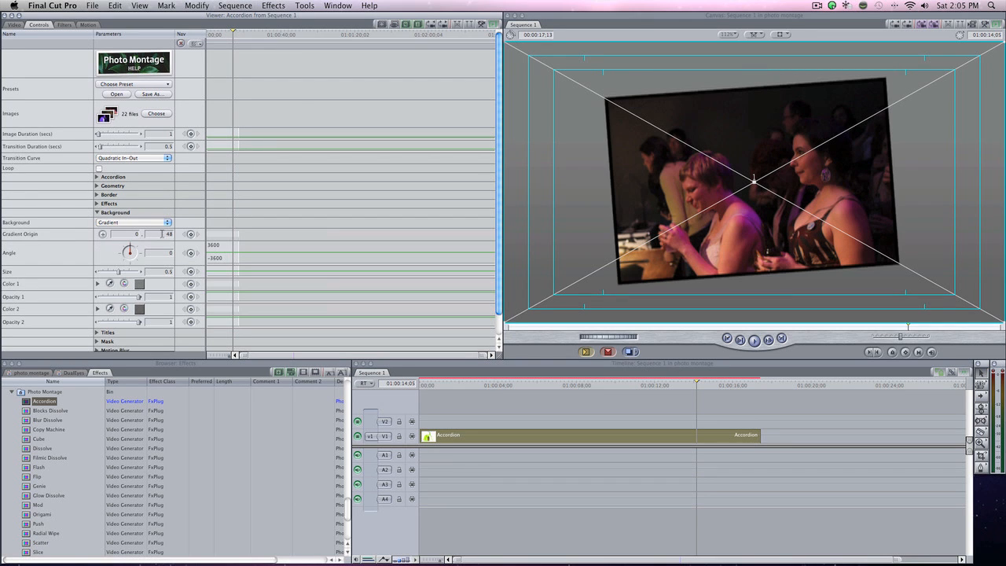
click(139, 223)
click(146, 234)
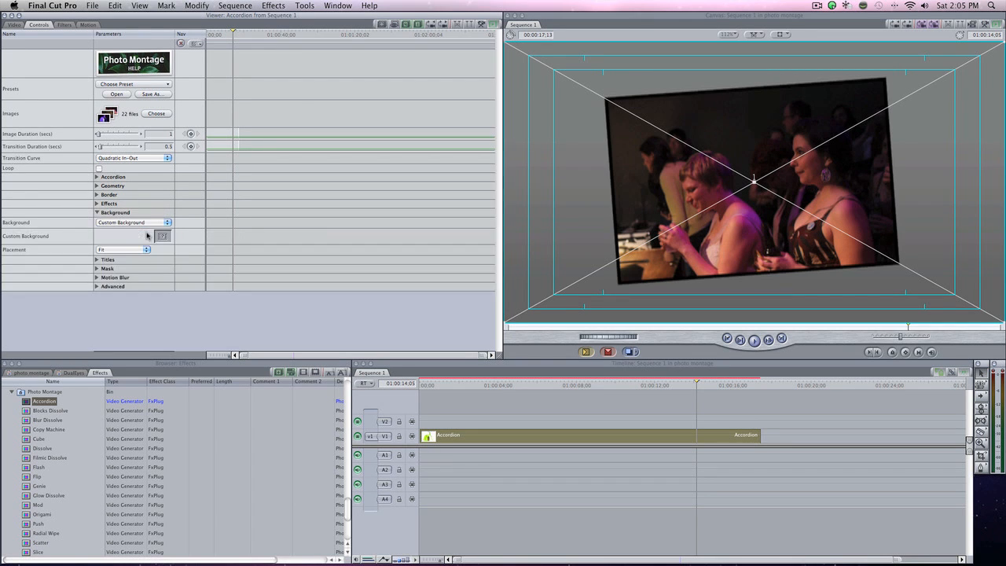
click(110, 223)
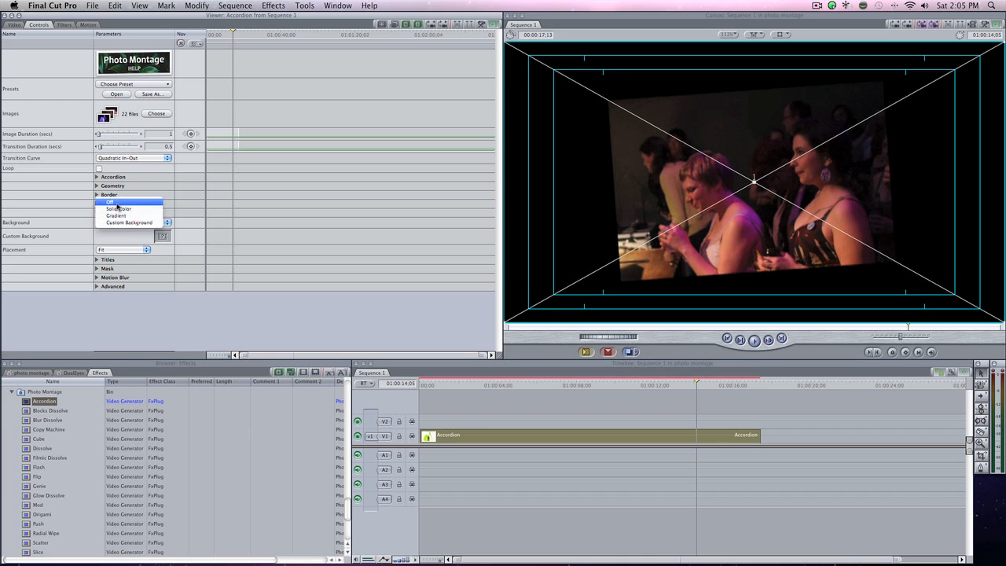
click(117, 203)
click(97, 212)
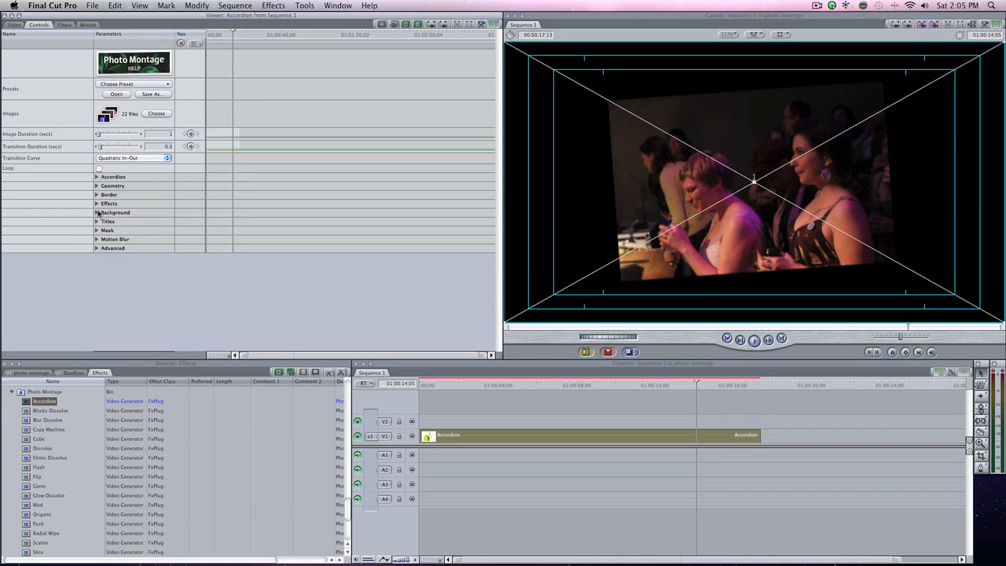
Show the image titles relative to the frame and move the playhead back into the first half of the clip.
click(97, 222)
click(127, 231)
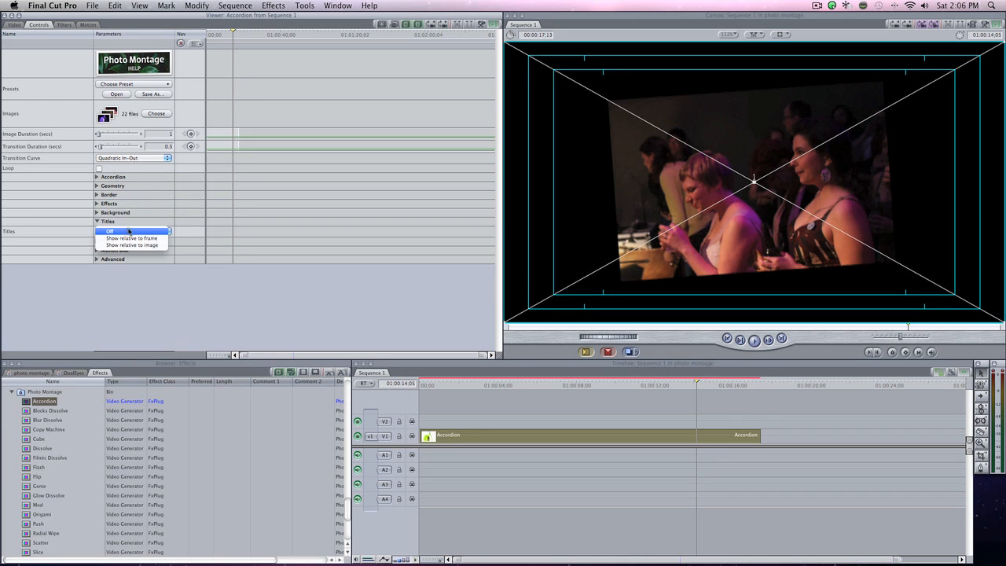
click(146, 238)
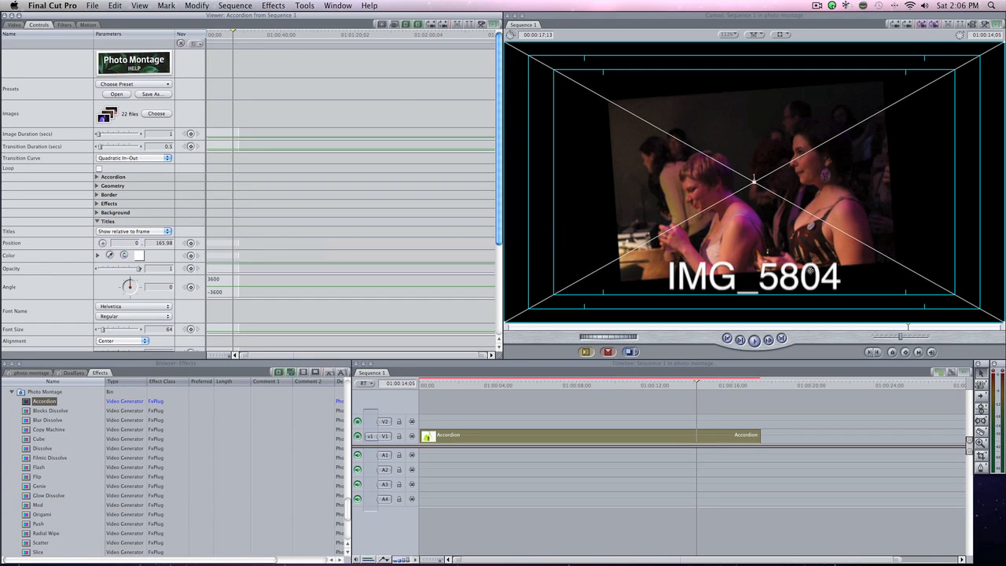
click(549, 386)
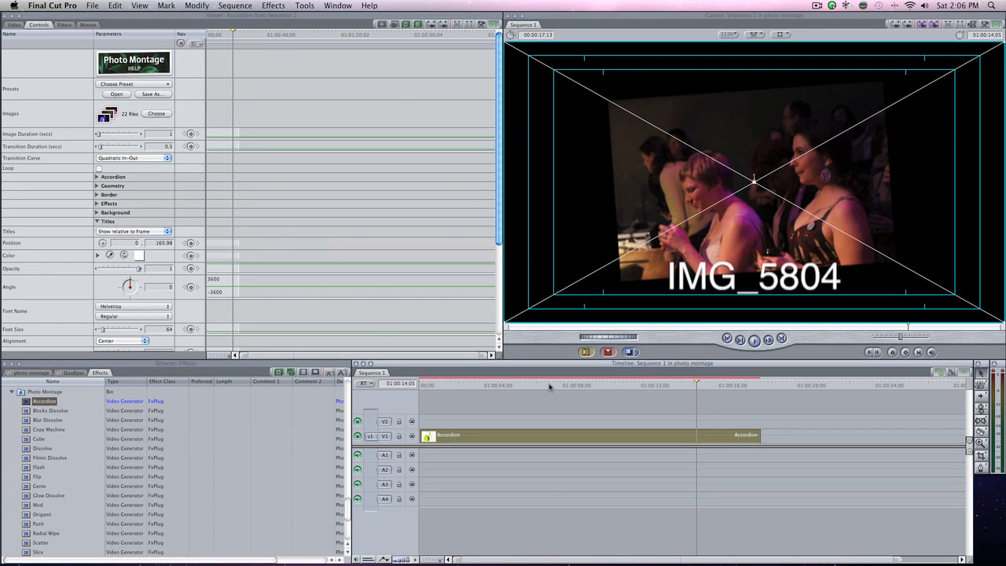
Try displaying the titles relative to the image and scrub the timeline to preview them through a transition.
drag(549, 386, 579, 385)
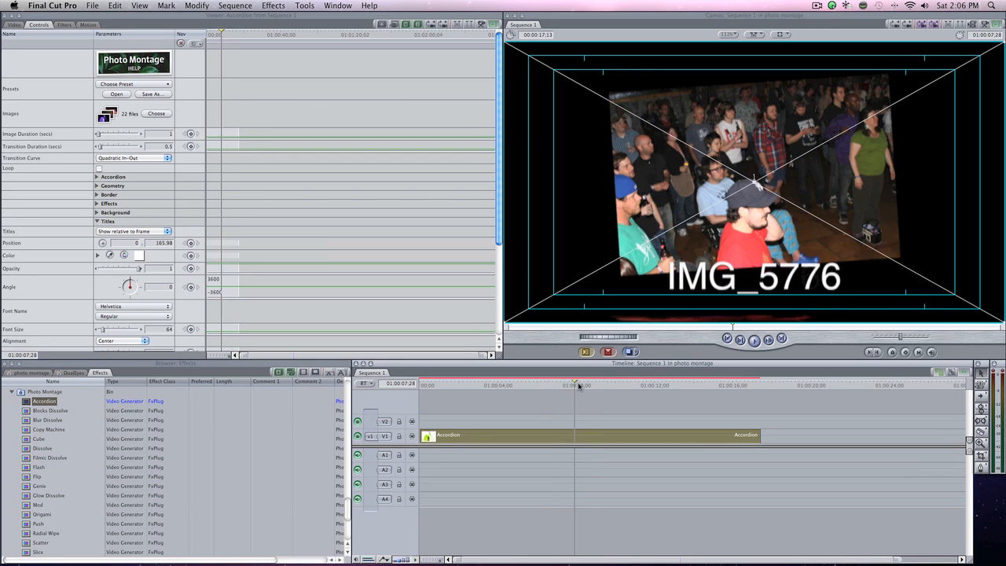
click(130, 229)
click(133, 240)
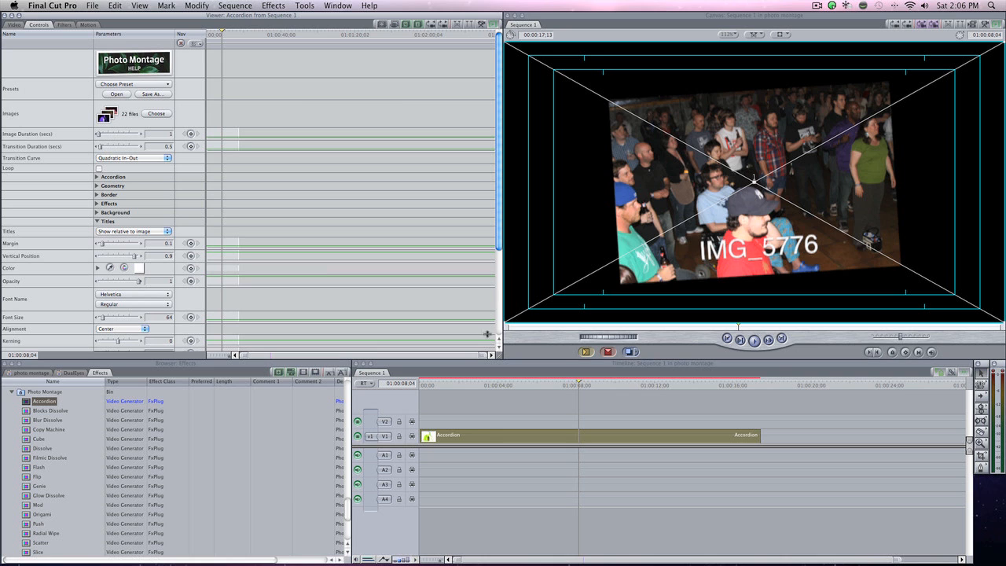
click(582, 384)
drag(581, 384, 584, 383)
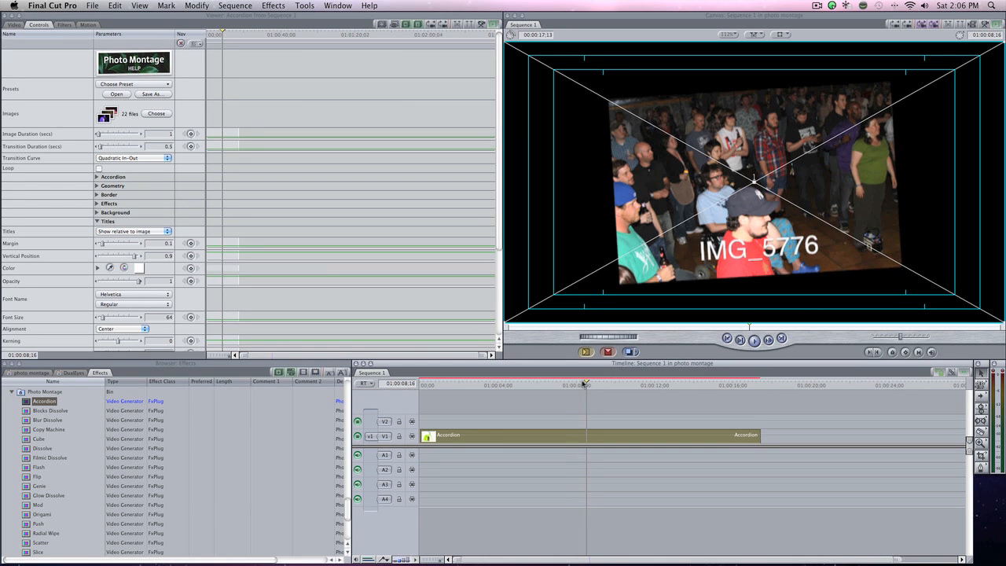
click(601, 385)
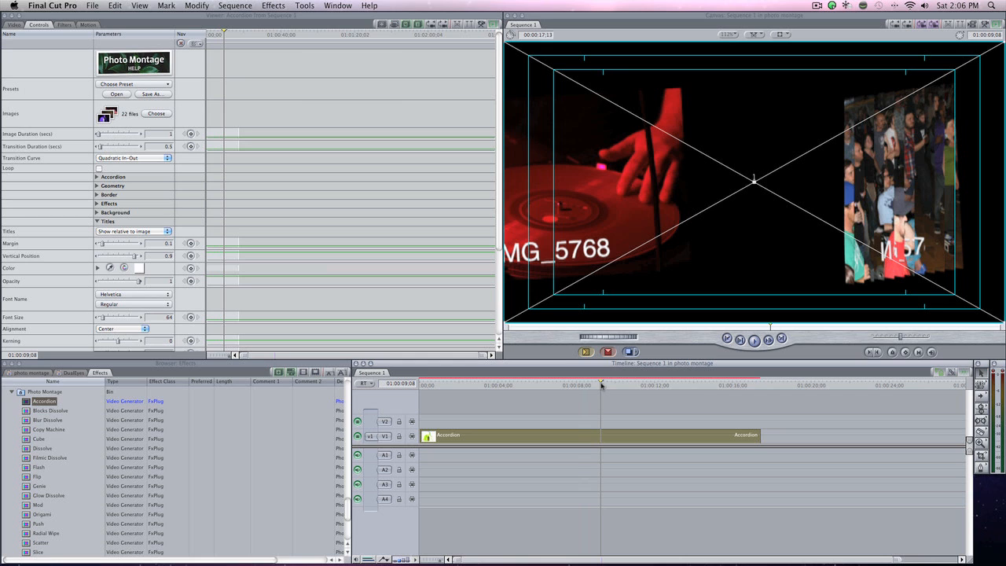
Set the titles to Off and collapse the Titles parameters.
click(144, 230)
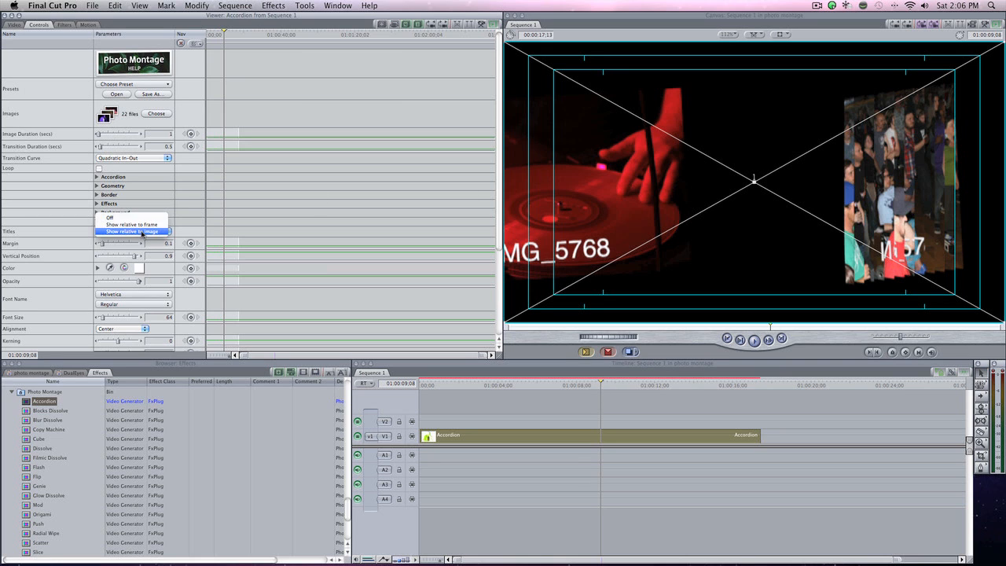
click(143, 220)
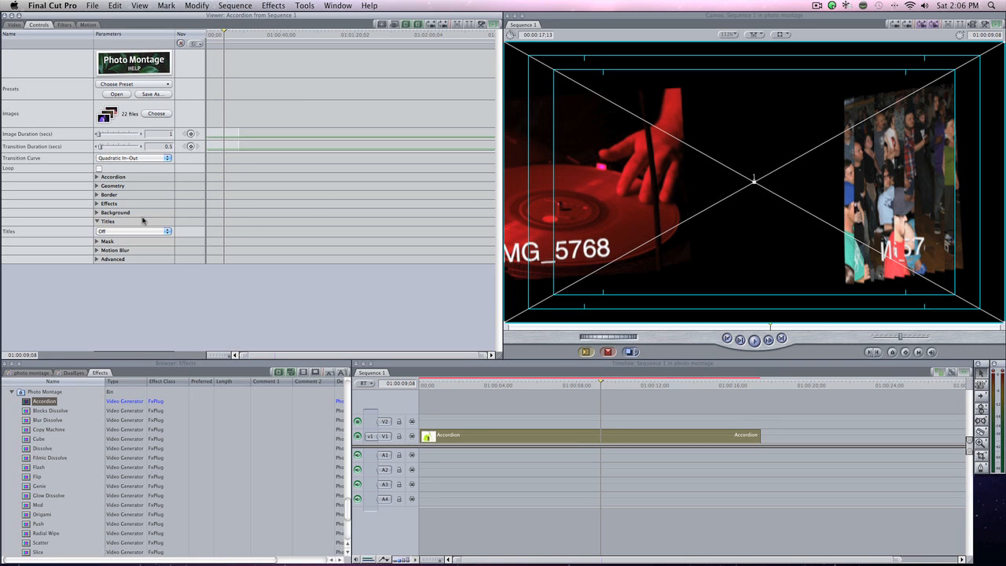
click(97, 221)
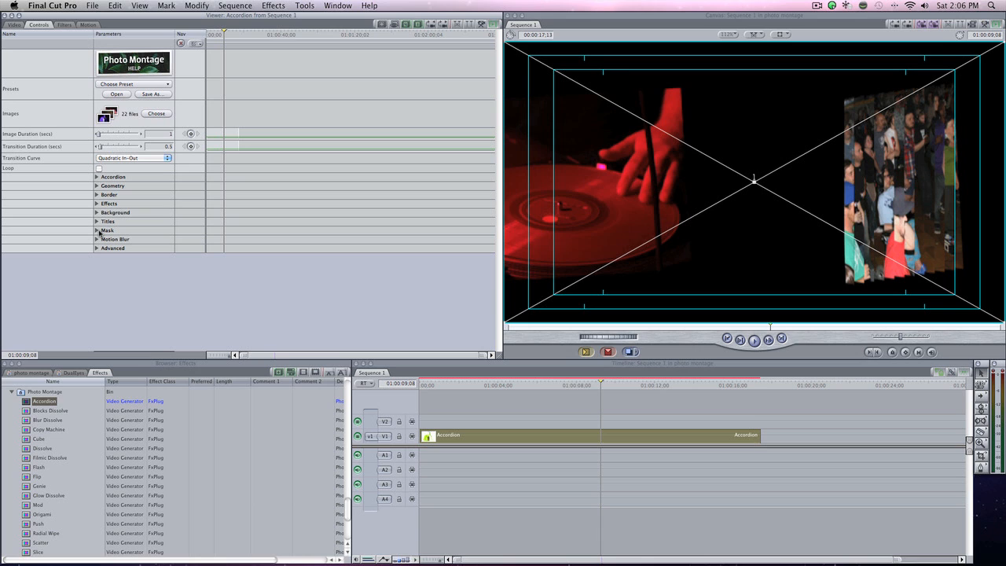
Examine the Mask parameters, the Motion Blur quality options and the Advanced settings, collapsing each group again.
click(97, 230)
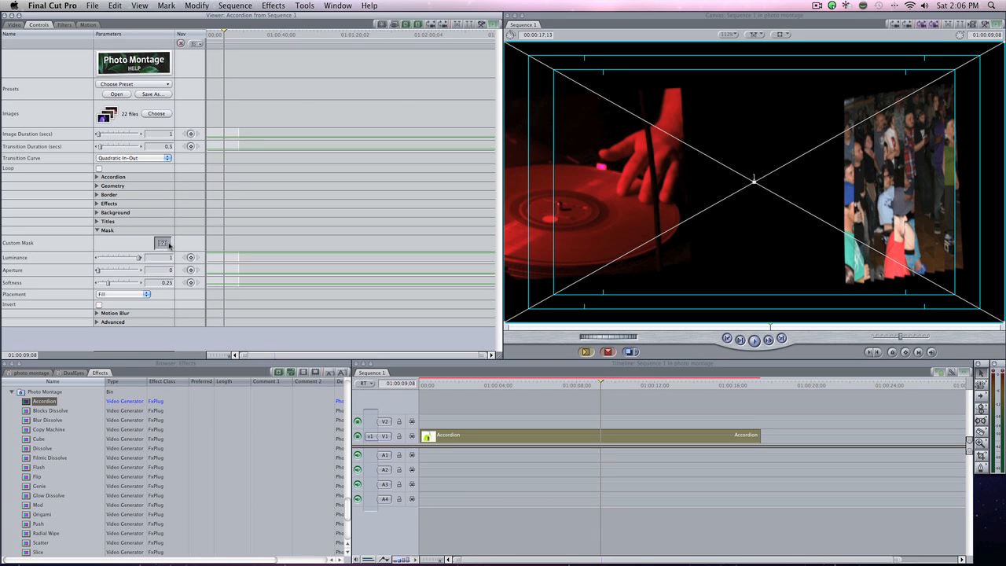
click(97, 230)
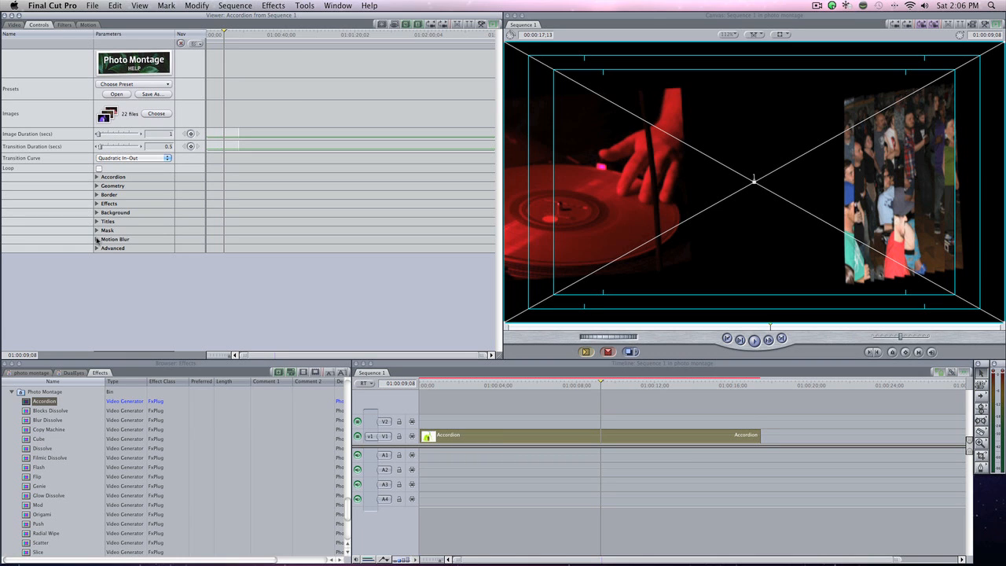
click(97, 240)
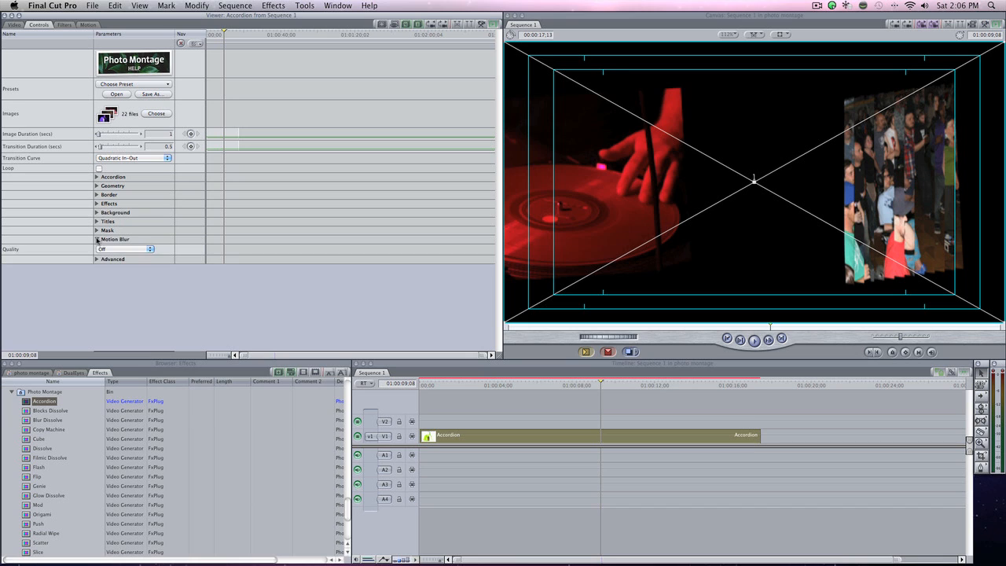
click(126, 250)
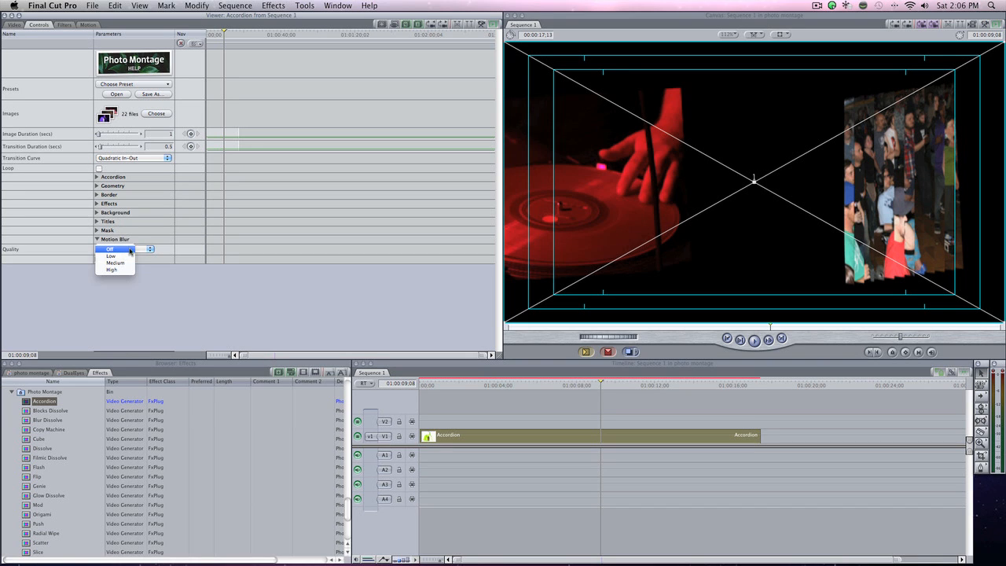
click(102, 242)
click(97, 239)
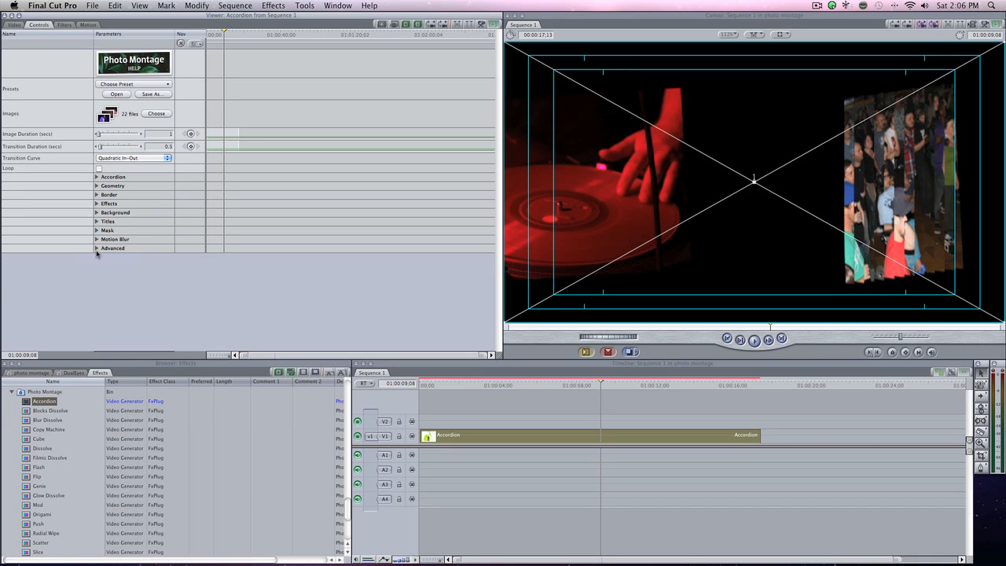
click(98, 248)
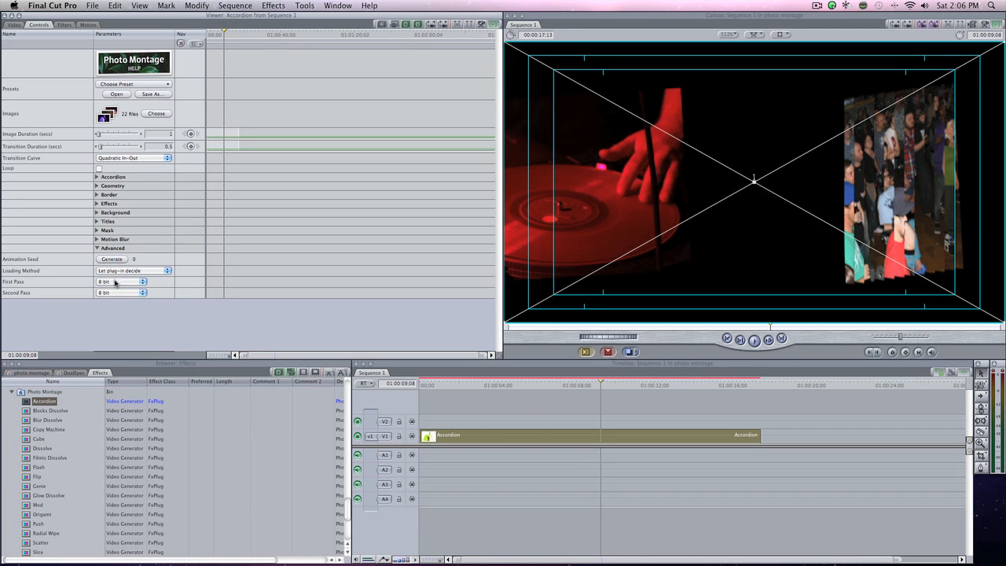
click(98, 248)
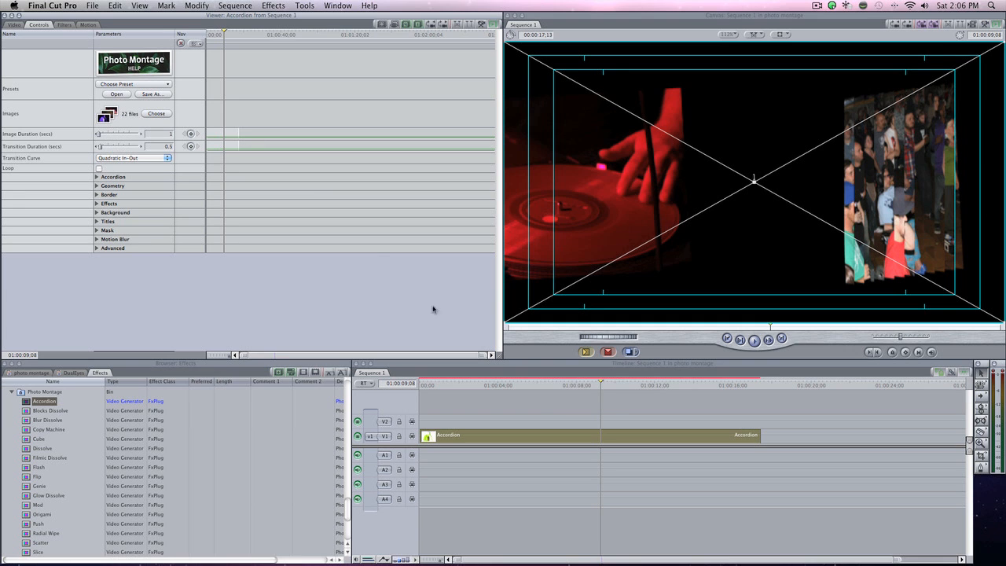
Scrub through the montage and park the playhead on the enlarged crowd photo at 01:00:01;17.
click(492, 388)
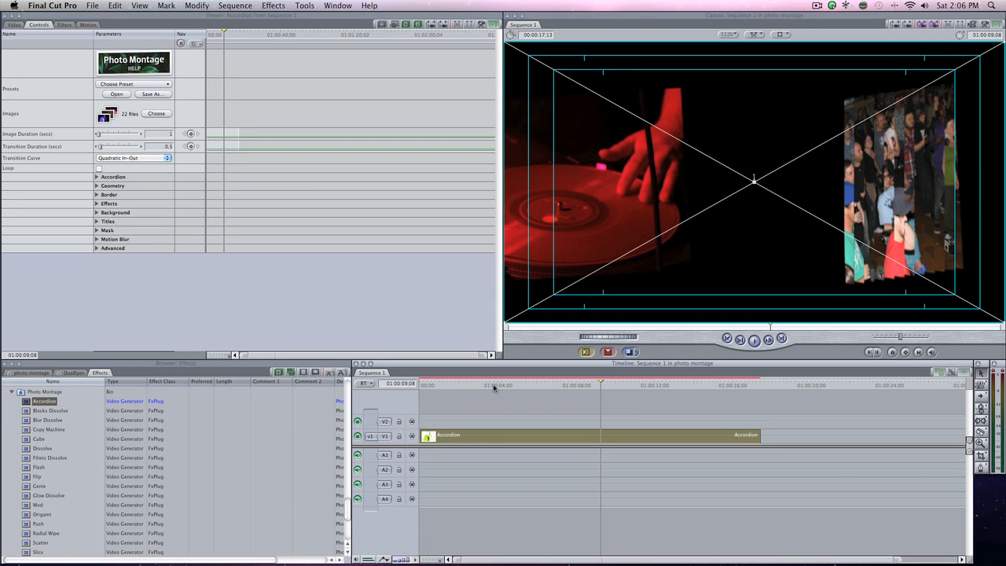
click(494, 386)
drag(510, 386, 653, 384)
drag(515, 386, 440, 384)
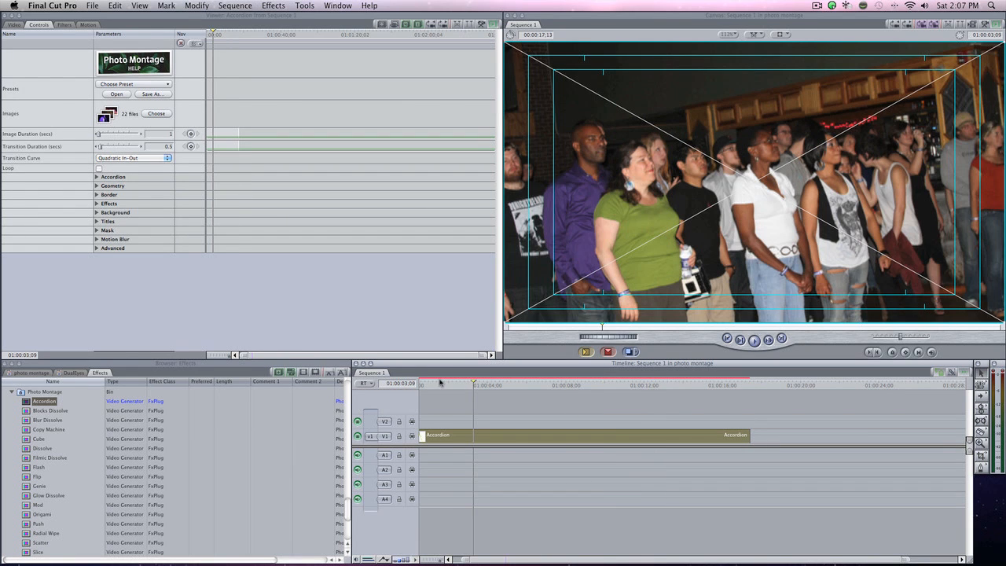
Reset the Crowd image's scale and image duration overrides to 0 in the image list and accept the changes.
click(156, 113)
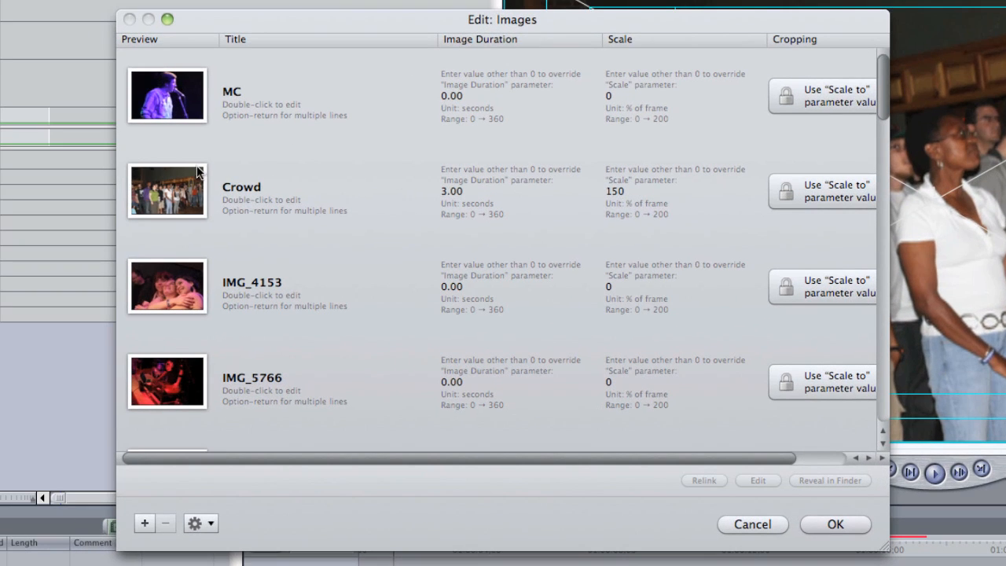
click(622, 189)
double_click(618, 189)
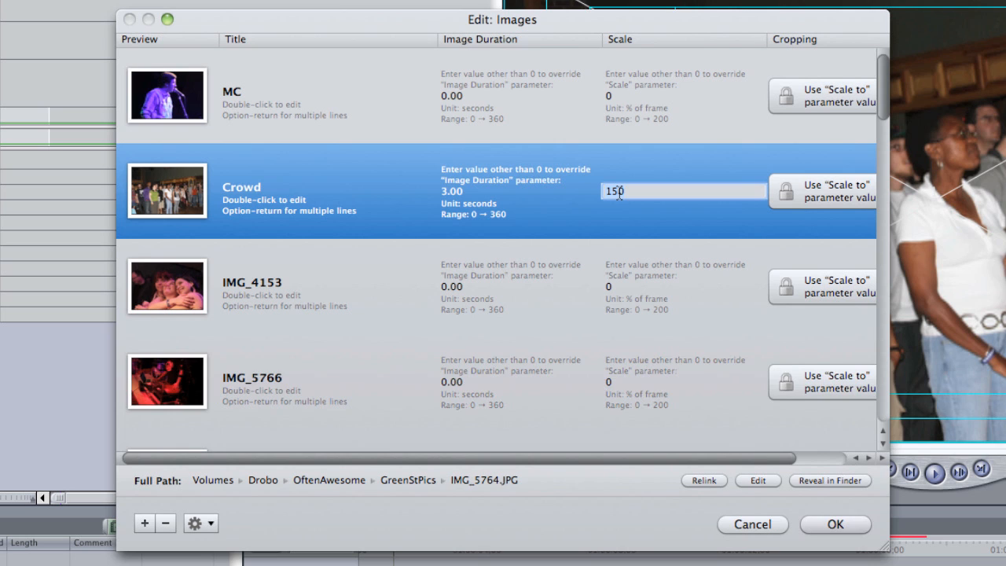
text(0)
key(Return)
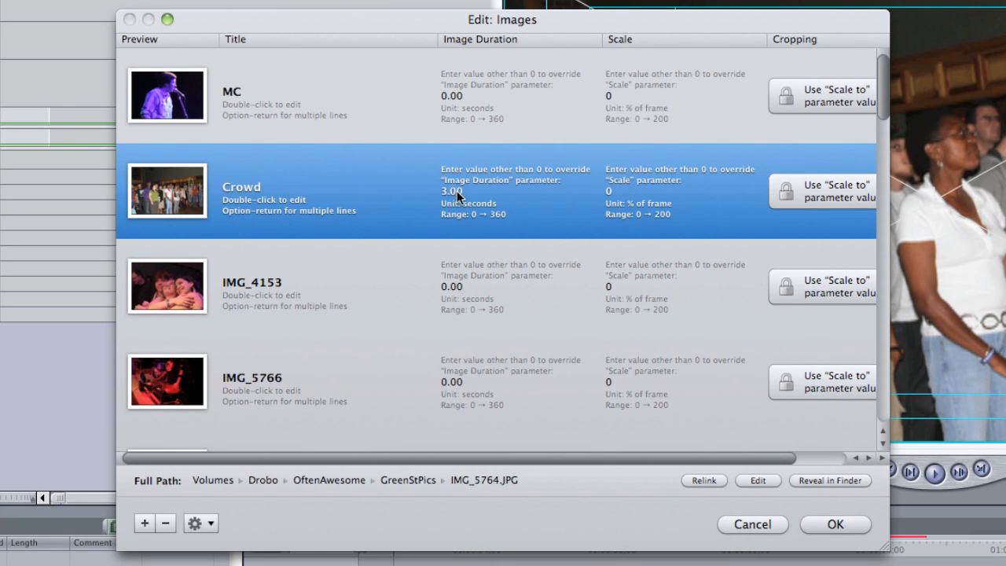
double_click(451, 189)
text(0)
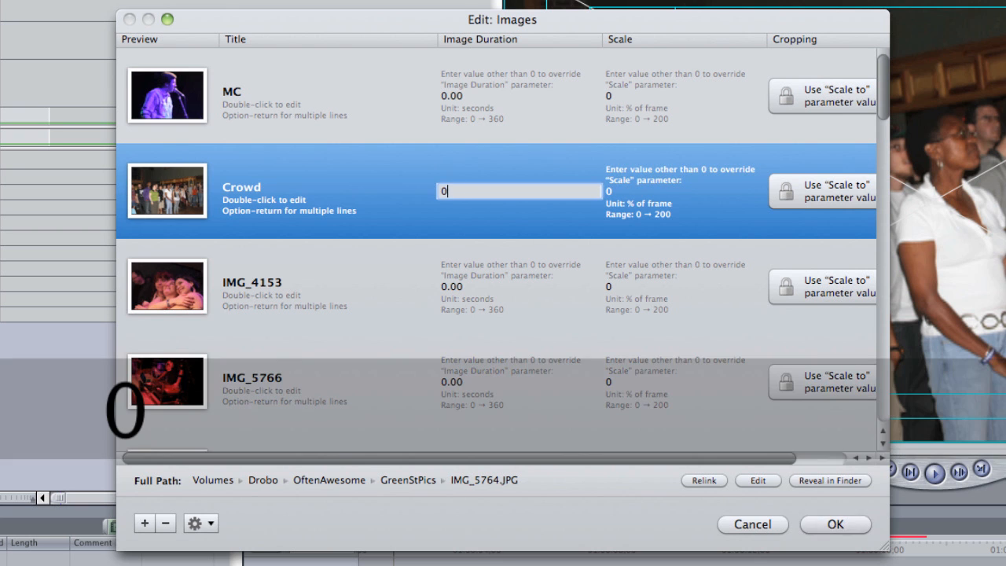
key(Return)
key(Return)
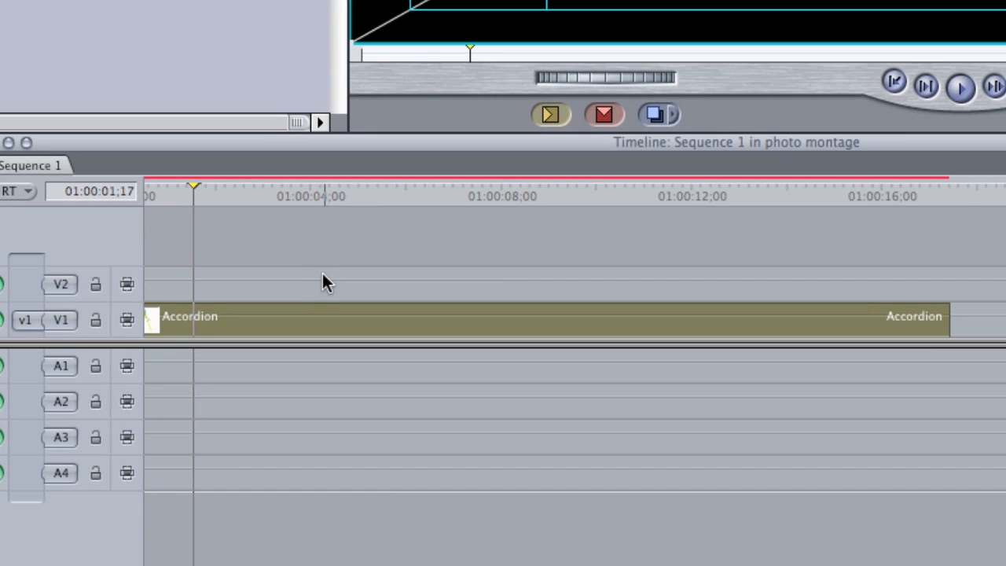
Duplicate the Accordion clip onto track V2, aligned directly above the original.
scroll(487, 417, left, 1)
mouse_move(316, 326)
mouse_down()
mouse_move(306, 280)
mouse_move(320, 291)
mouse_move(301, 330)
mouse_up()
key(alt)
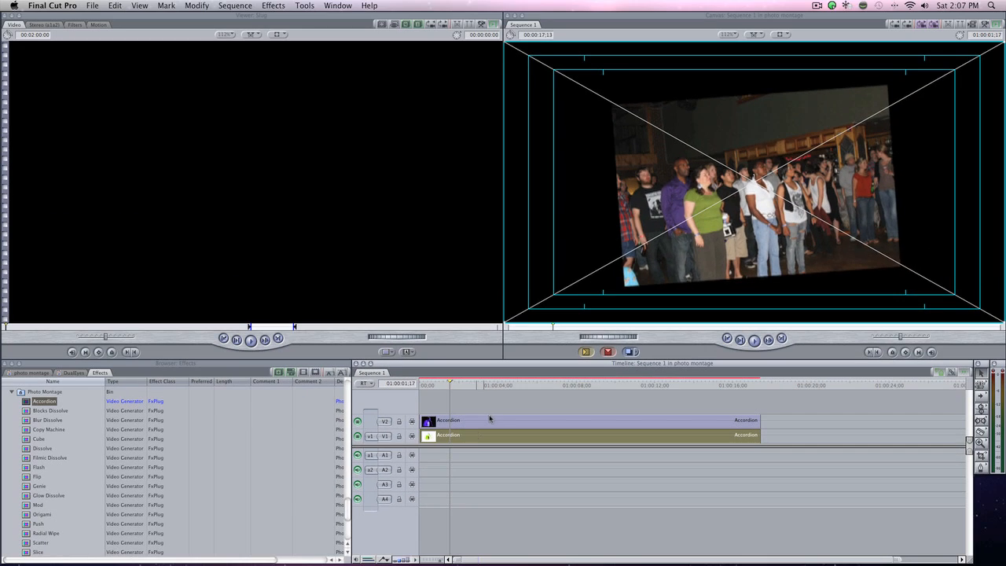
Open the motion settings of the lower Accordion clip on V1 and scale it to 233.03.
click(481, 421)
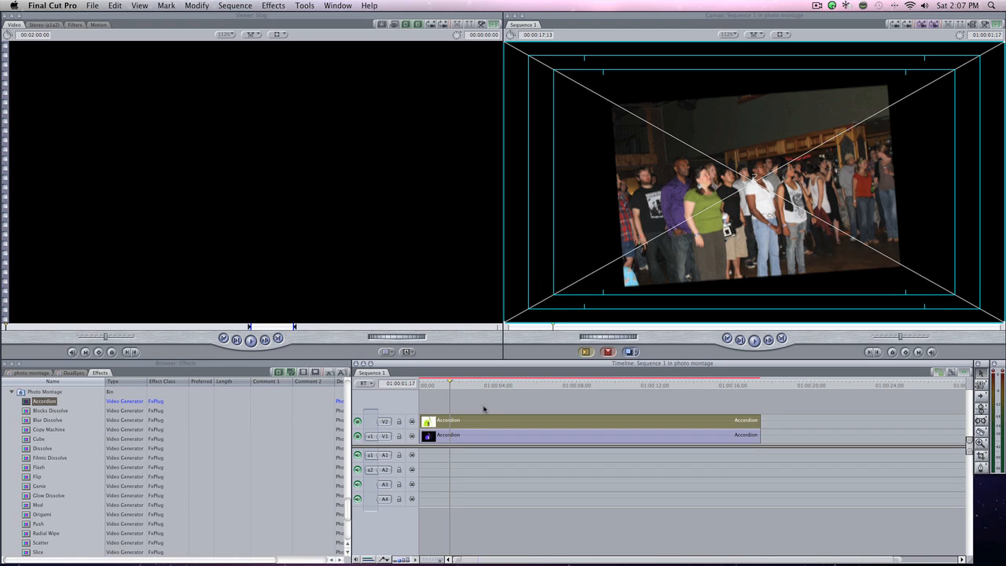
click(483, 439)
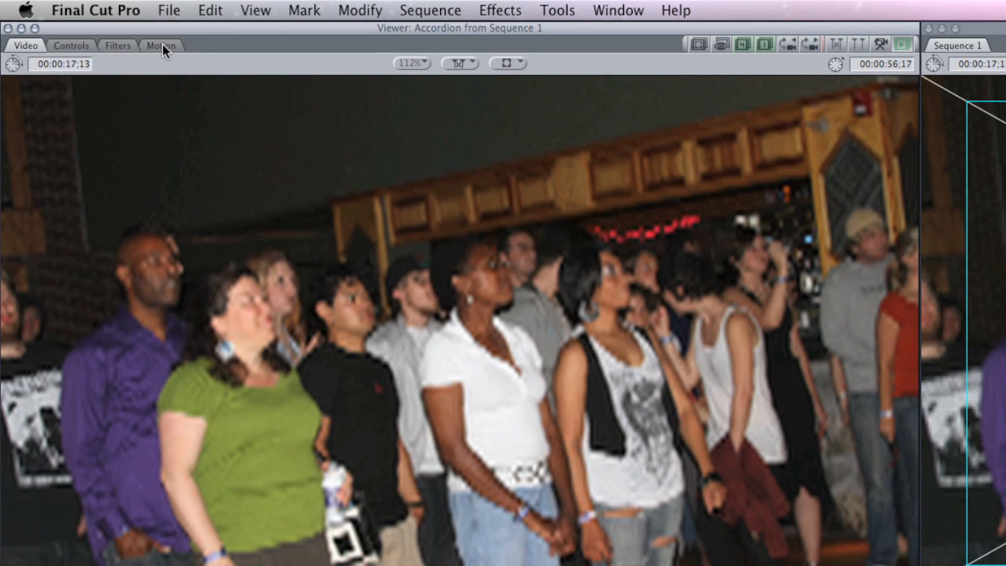
click(162, 45)
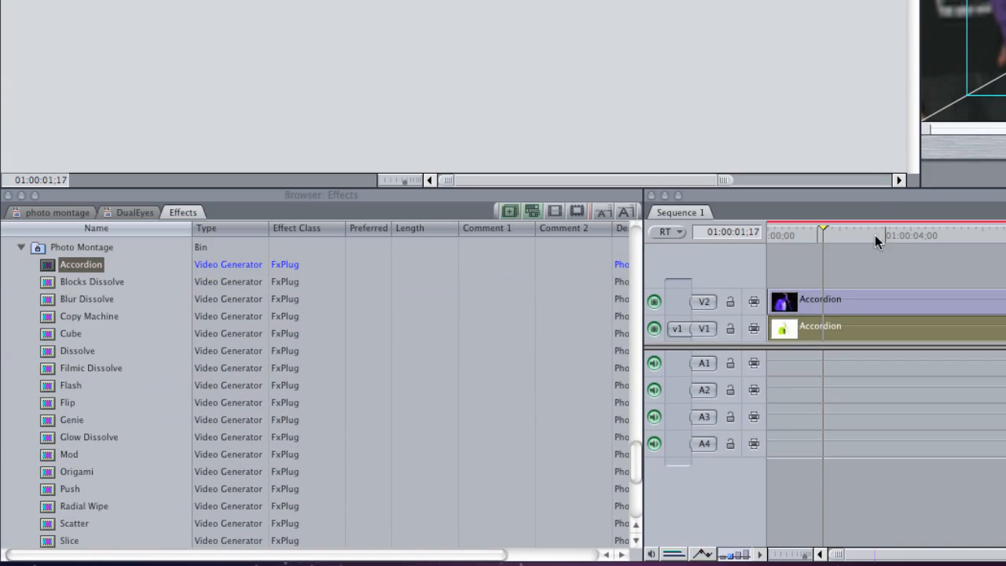
Find Gaussian Blur among the Blur video filters and apply it to the lower Accordion clip on V1.
click(20, 247)
scroll(107, 377, up, 6)
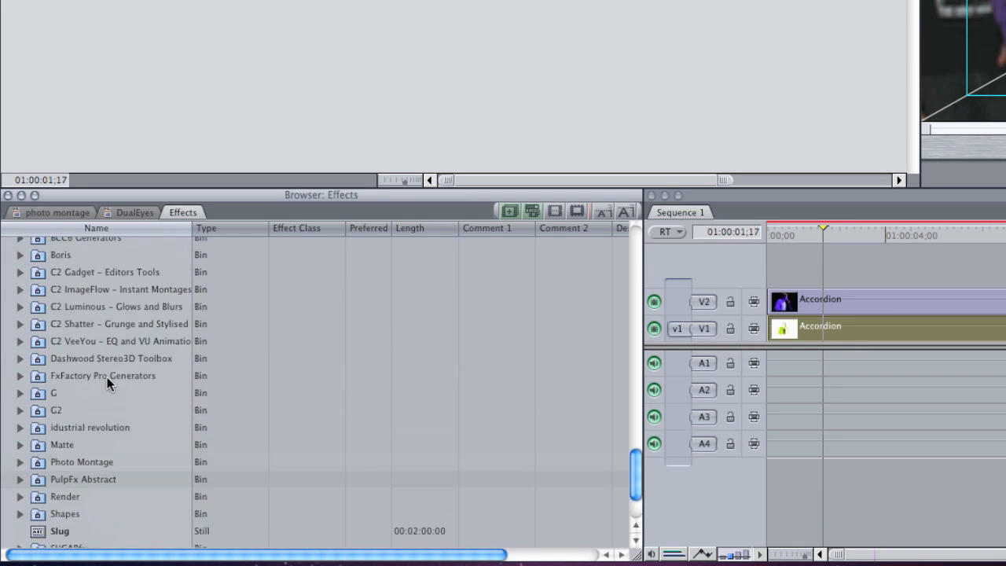
click(9, 319)
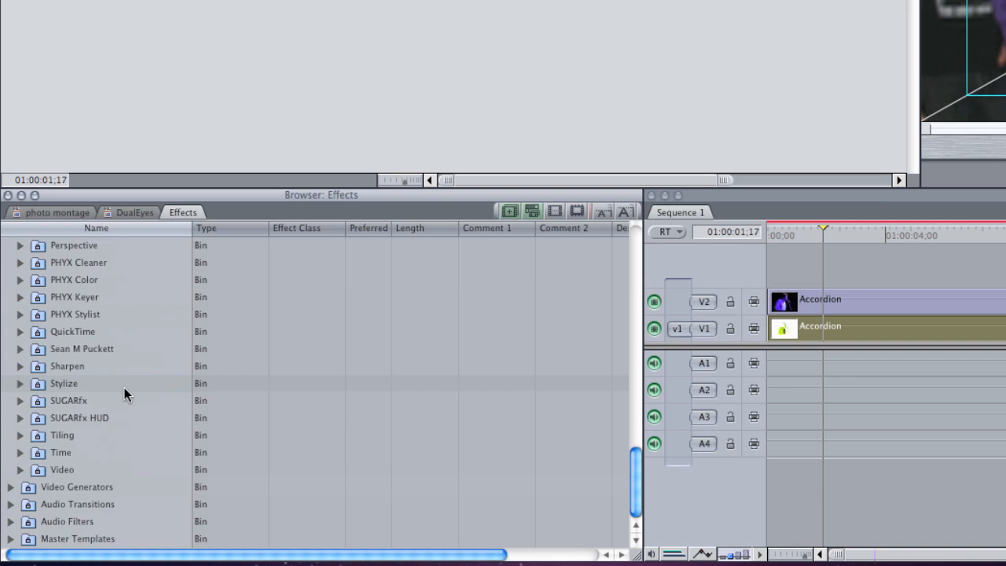
scroll(124, 388, up, 15)
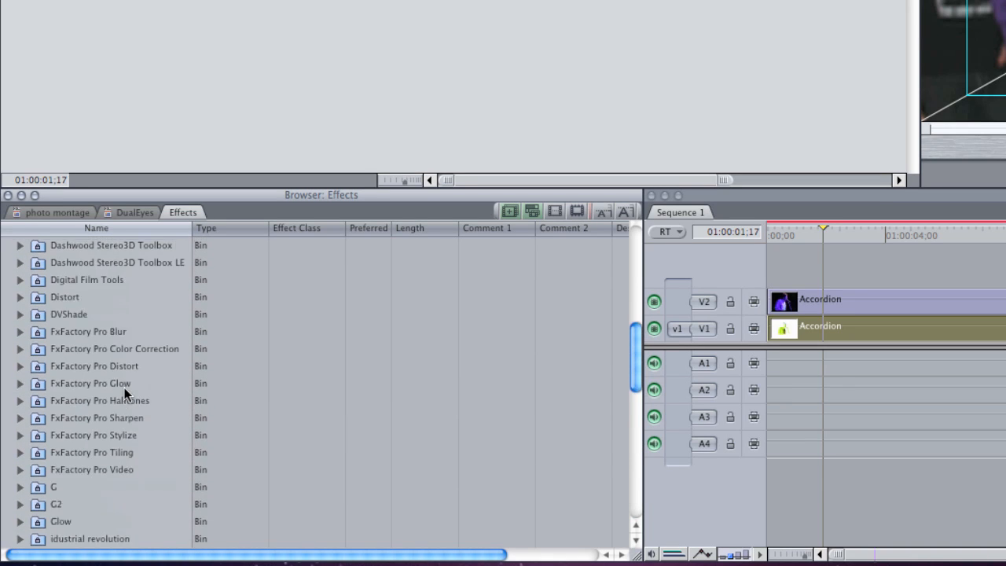
scroll(124, 387, up, 6)
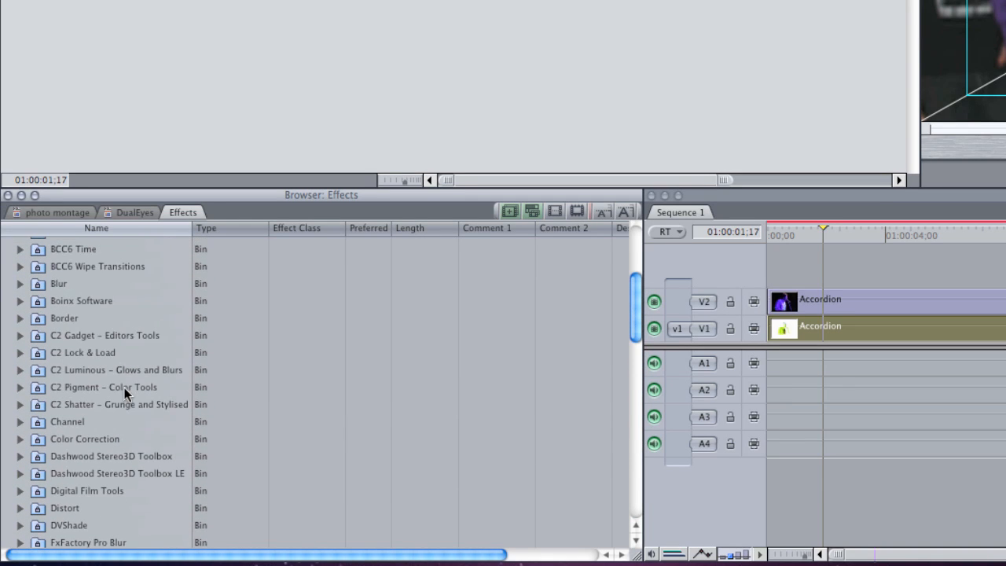
click(21, 284)
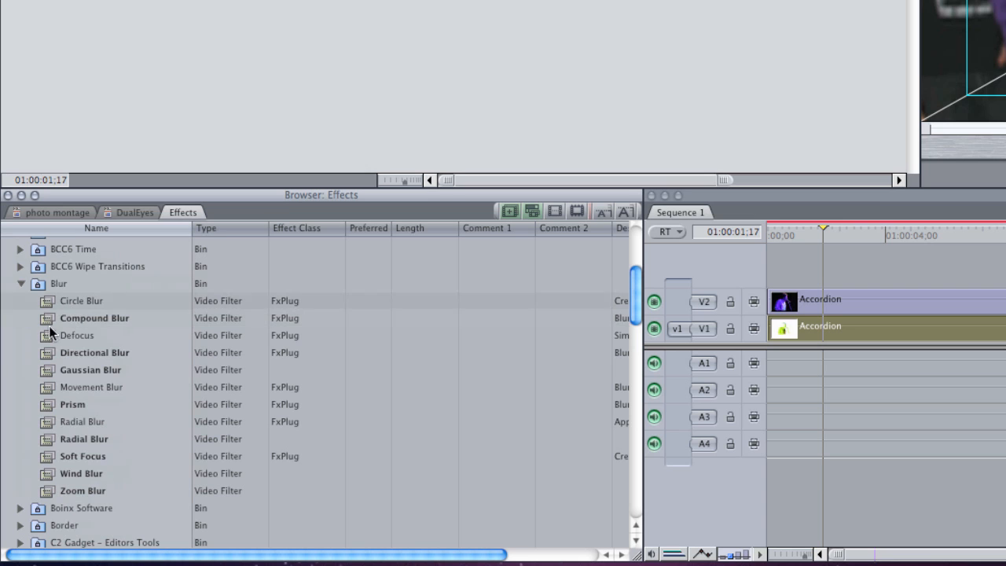
drag(46, 367, 989, 334)
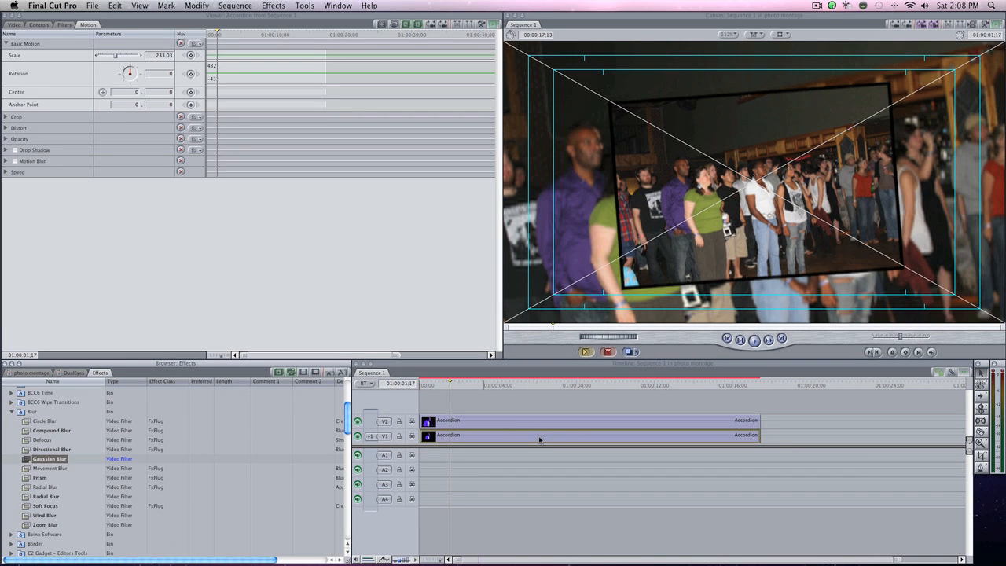
drag(539, 440, 539, 439)
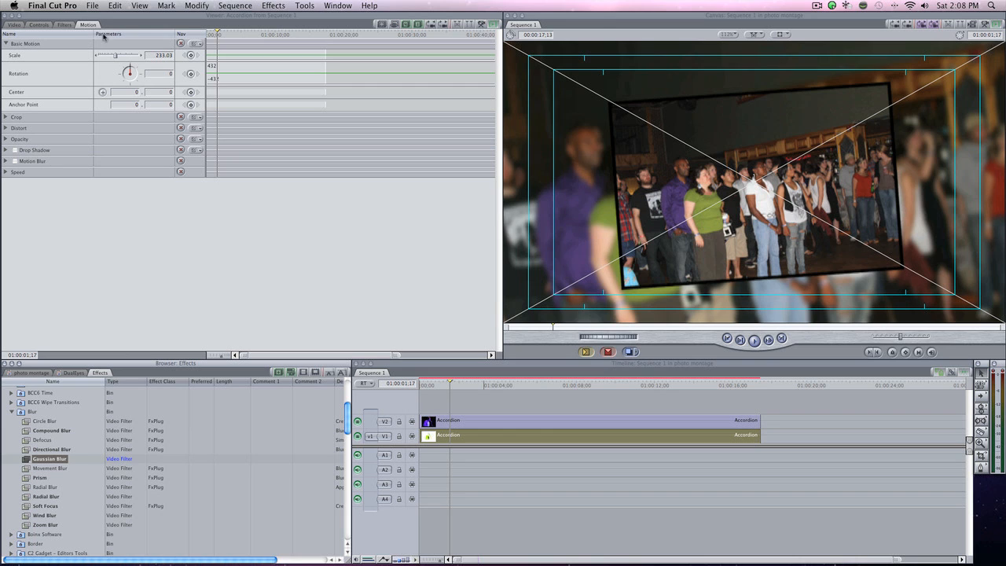
Set the Gaussian Blur radius of the lower Accordion clip to 9.
click(65, 24)
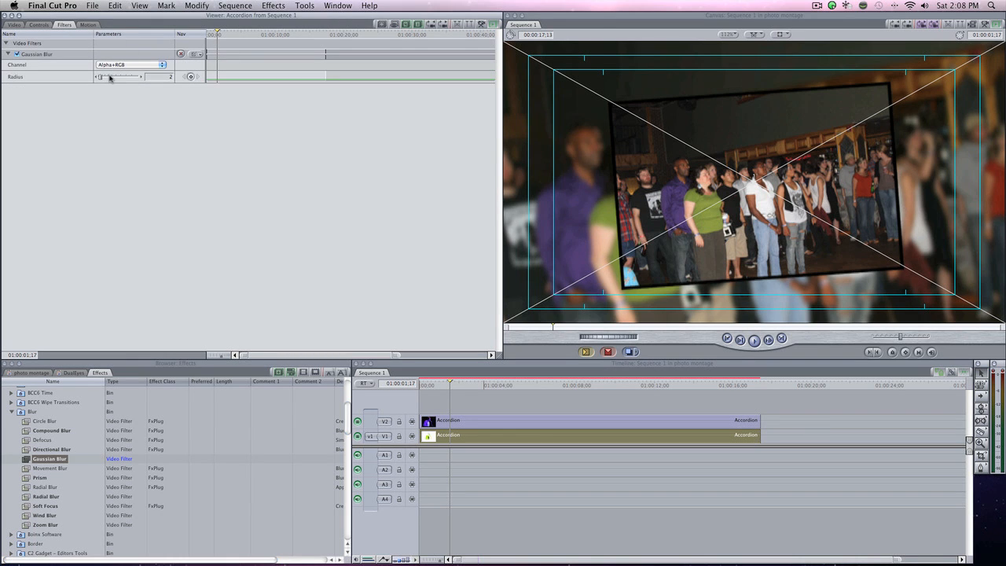
drag(110, 77, 105, 78)
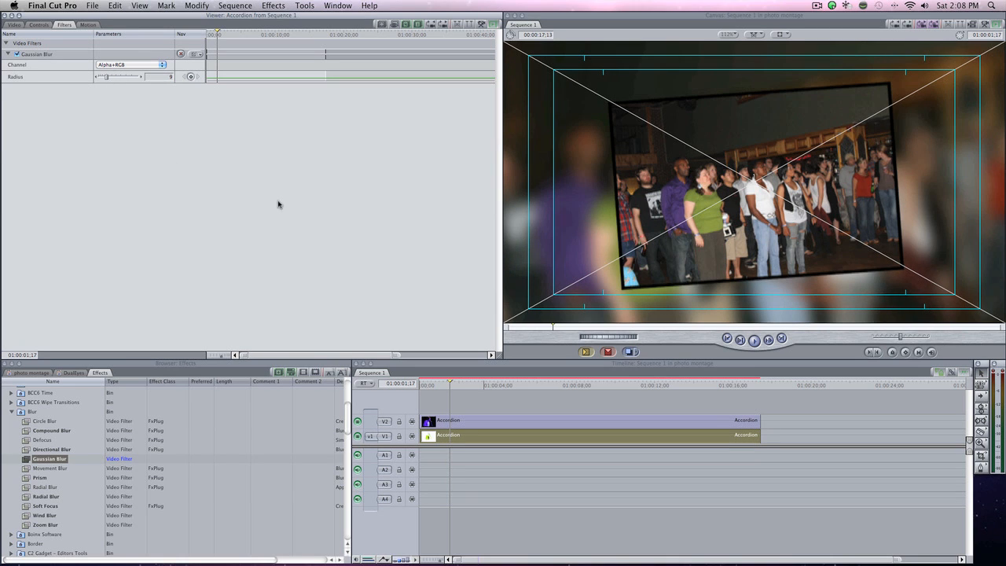
Enable Drop Shadow in the motion settings of the upper Accordion clip on V2 and set its offset to 16.
double_click(527, 420)
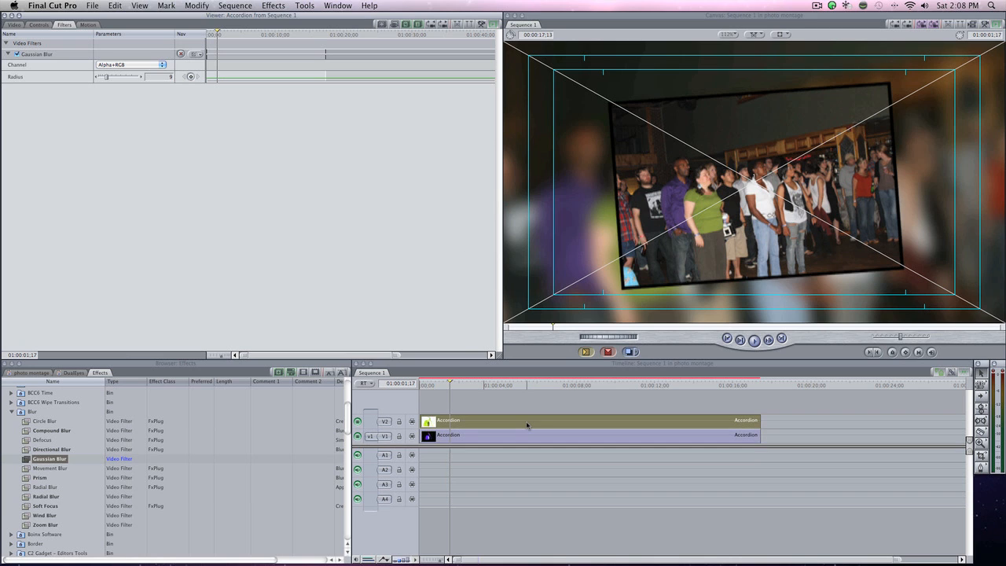
click(88, 27)
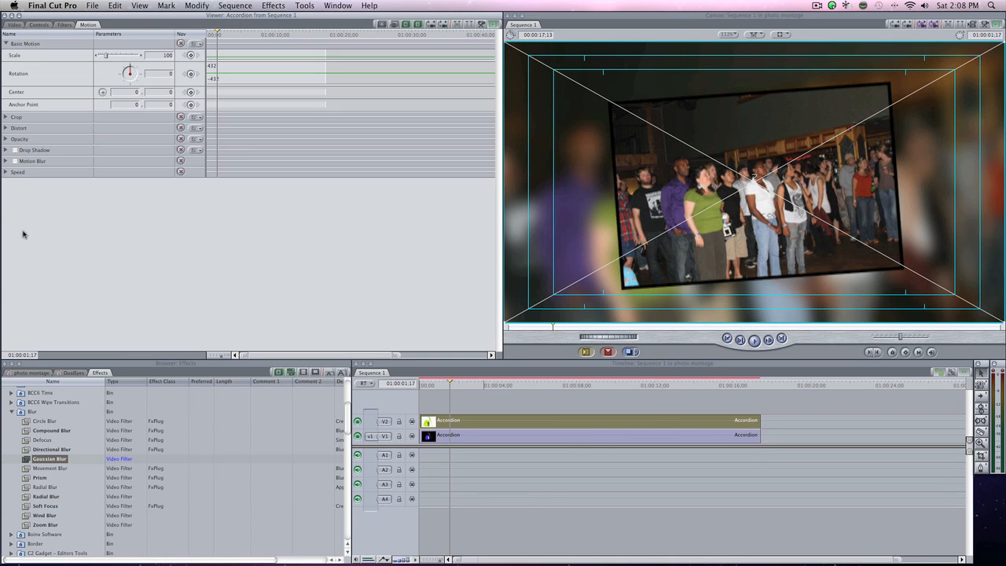
click(14, 150)
click(6, 150)
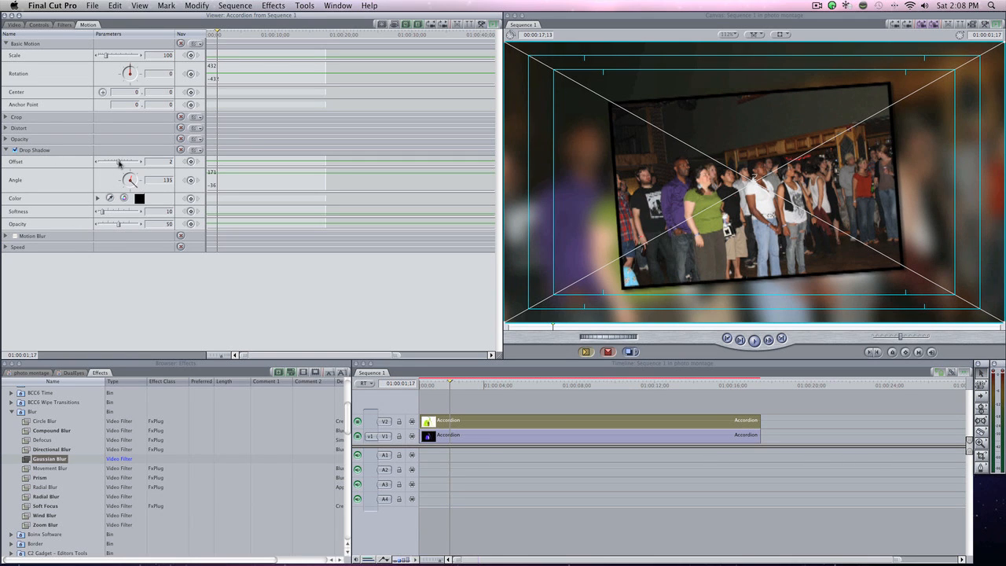
drag(118, 162, 125, 163)
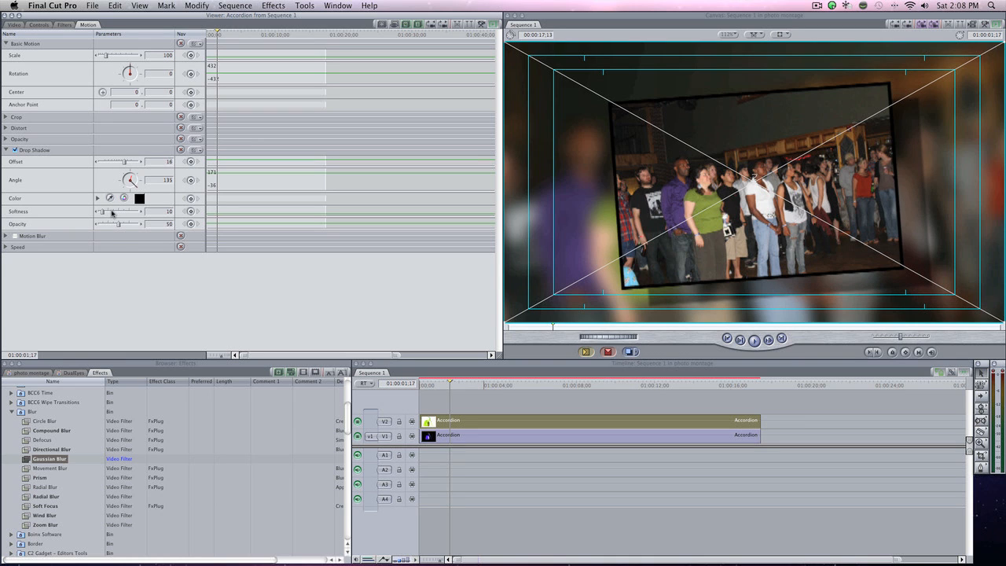
Set the drop shadow's softness to 99 and its opacity to 70.
drag(102, 211, 123, 212)
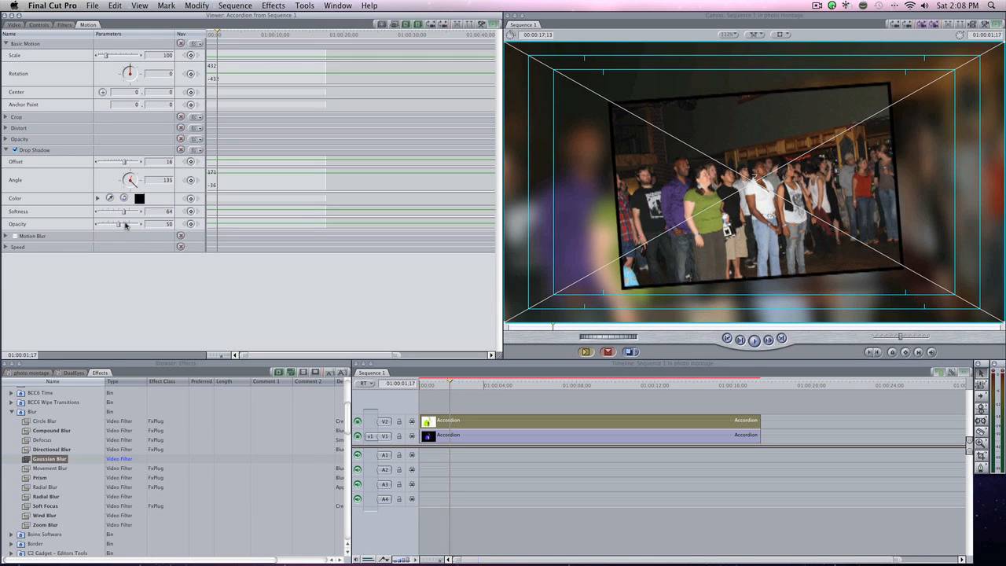
click(127, 224)
drag(125, 225, 124, 225)
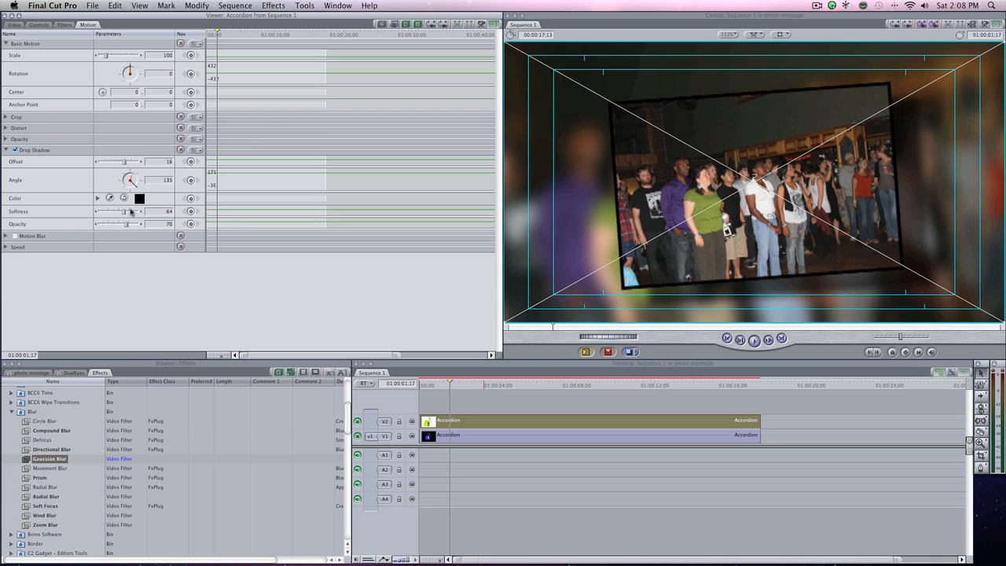
drag(130, 211, 136, 210)
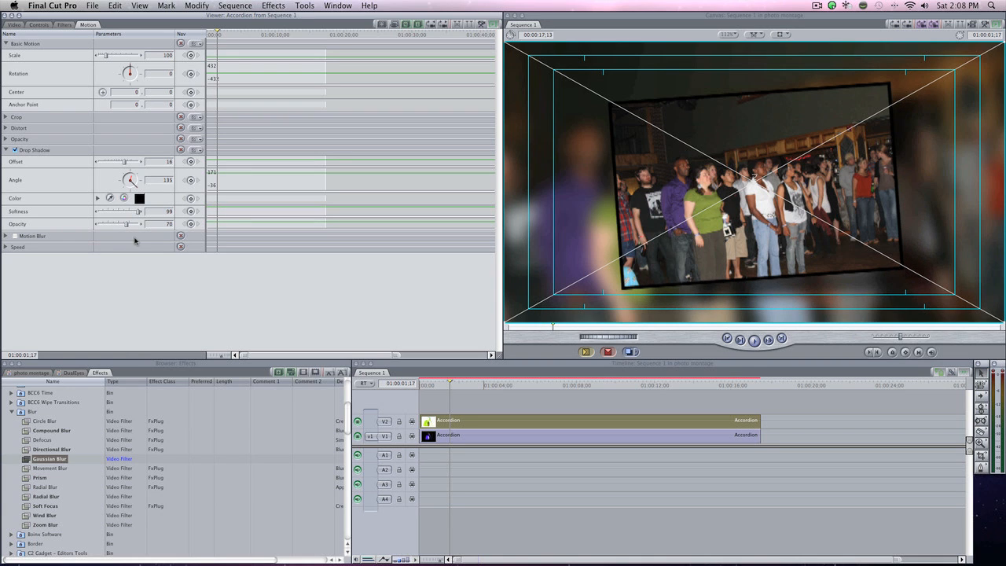
Scrub through the sequence to review the layered montage with its drop shadow at several points.
click(557, 384)
drag(568, 388, 614, 390)
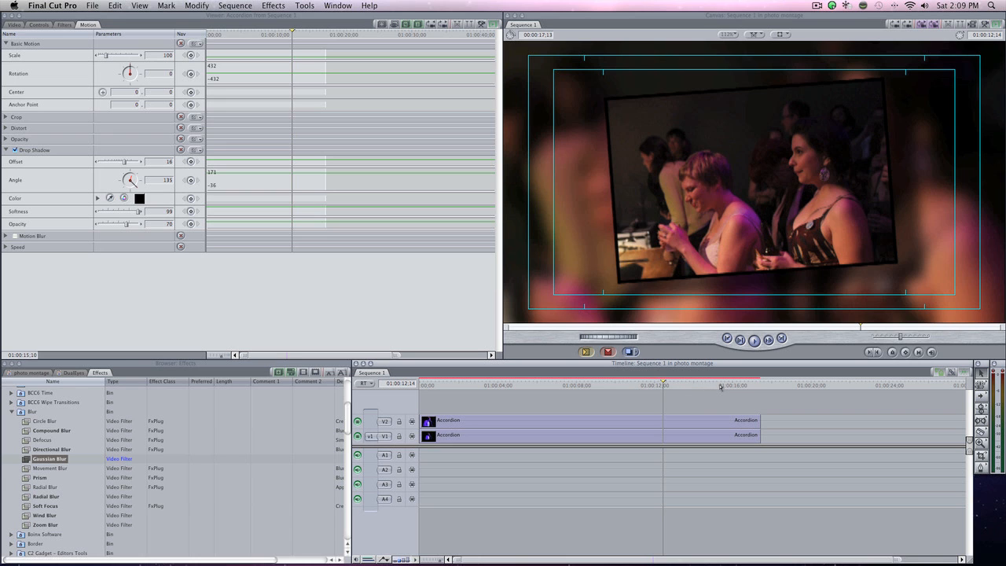
click(720, 385)
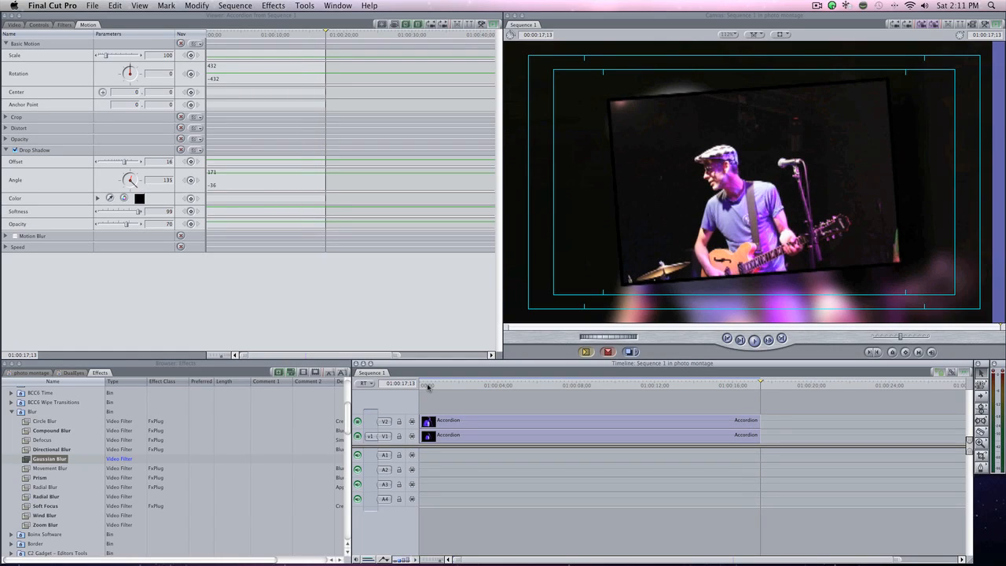
Open the Photo Montage controls of the Accordion clip on V2 and save the current parameters as a preset named Slideshow Default.
click(541, 422)
click(14, 24)
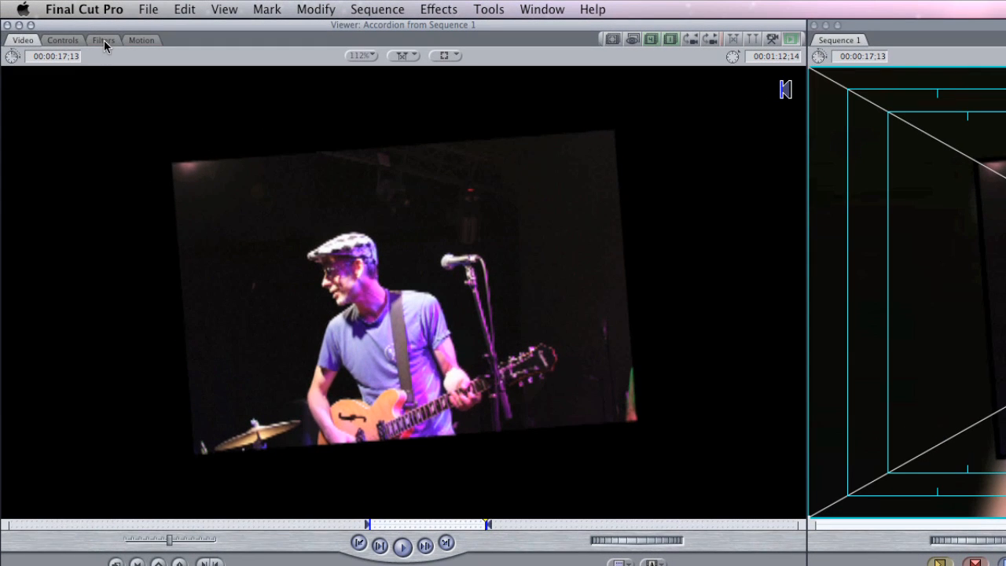
click(103, 40)
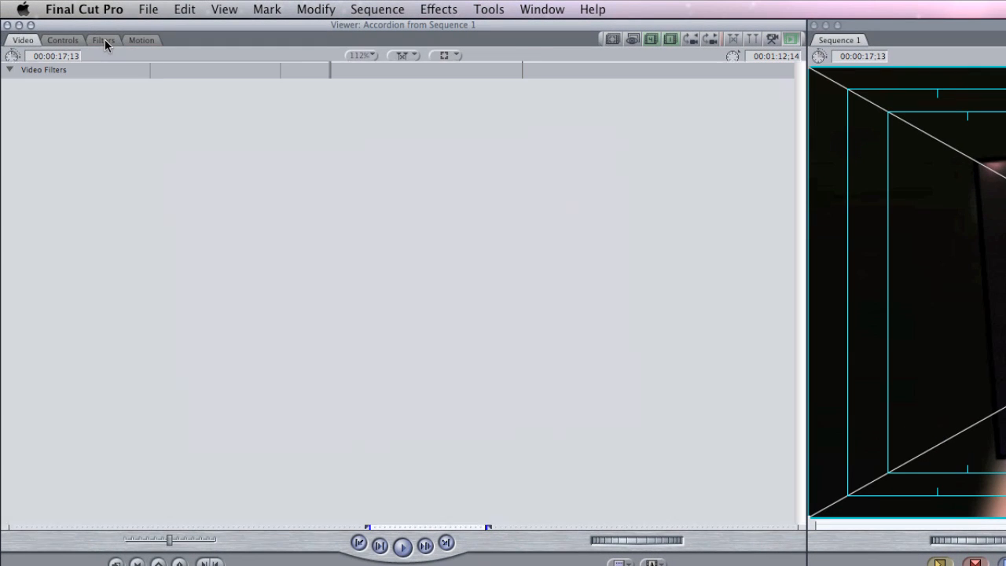
click(61, 40)
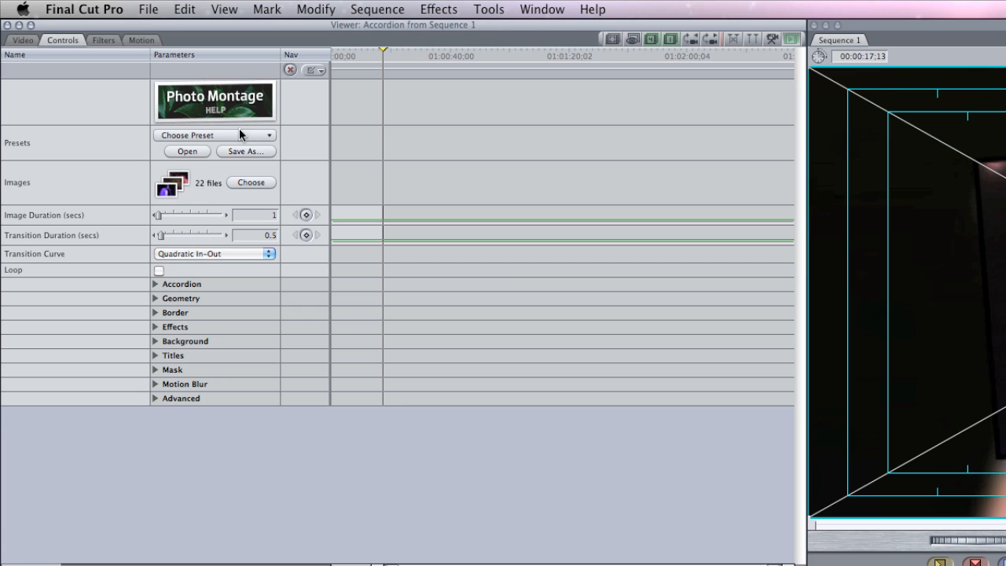
click(243, 149)
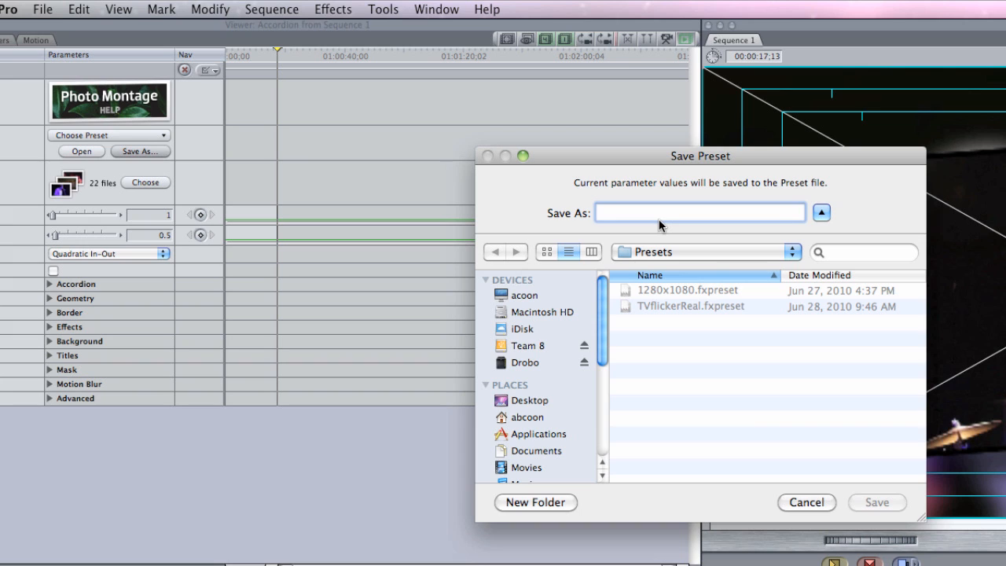
text(Slide)
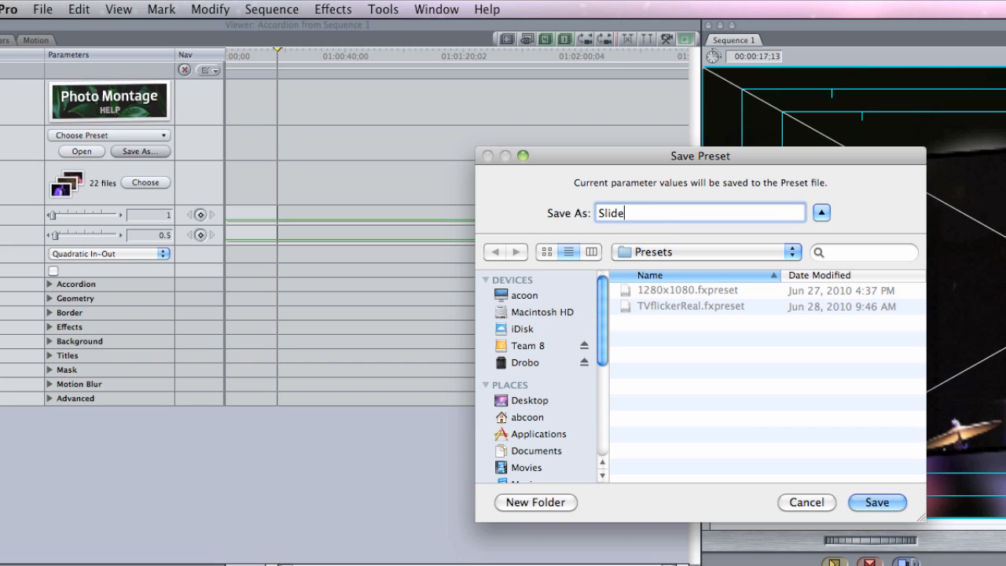
text(show Default)
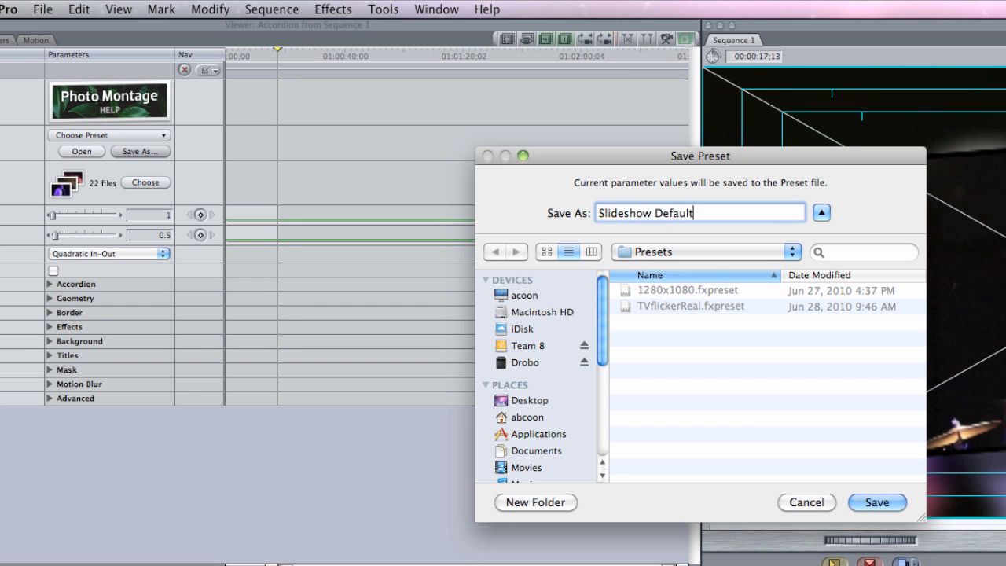
key(Return)
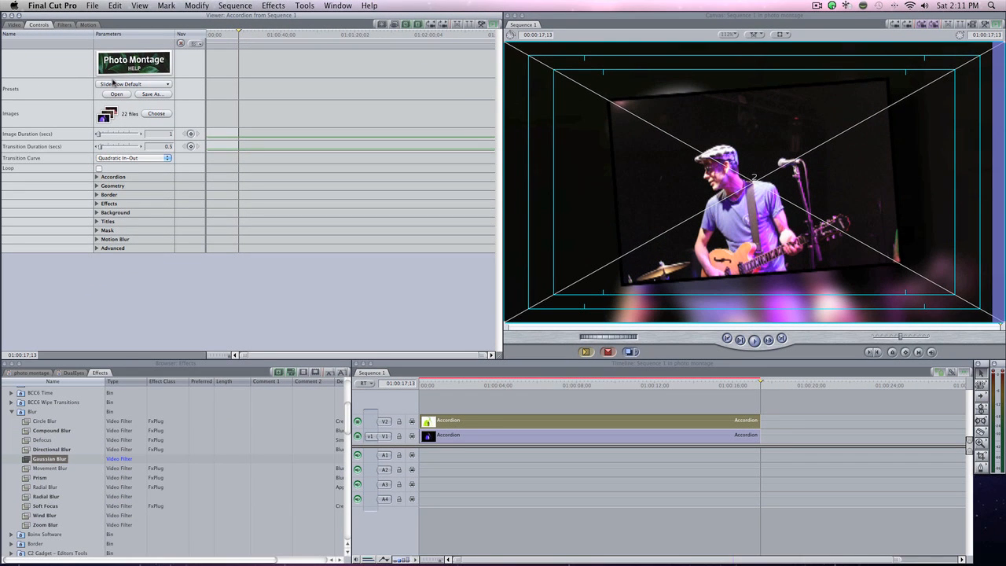
Look through the available presets and the saved preset files without loading any of them.
click(161, 85)
click(162, 85)
click(116, 94)
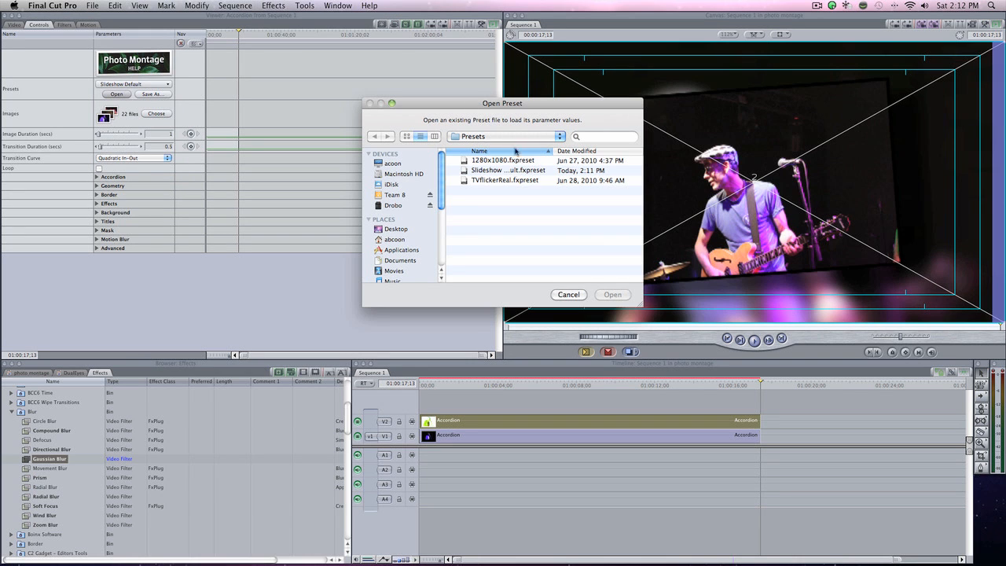
click(569, 293)
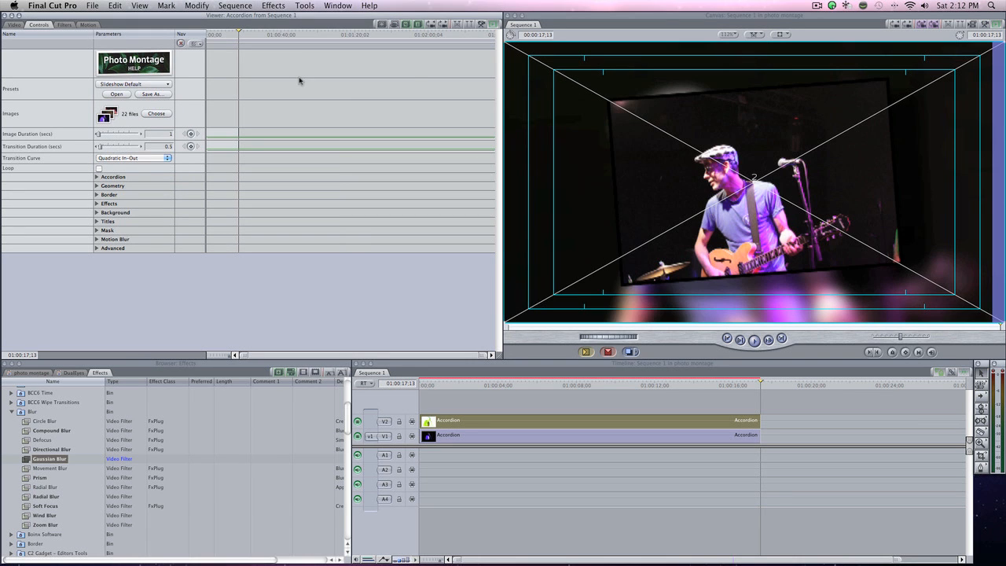